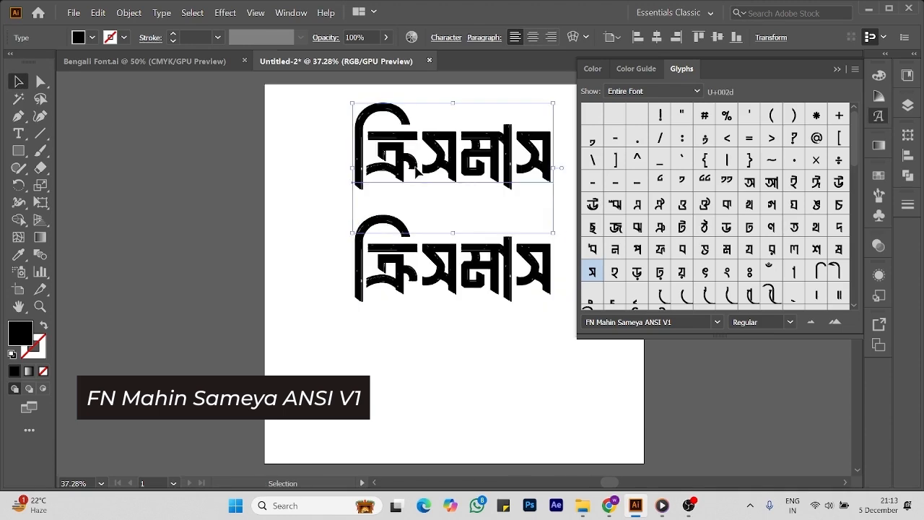
# Replace the upper ক্রিসমাস text with the word মেরি using glyphs from the FN Mahin Sameya ANSI V1 font.
pyautogui.moveTo(459, 161); pyautogui.dragTo(328, 157)
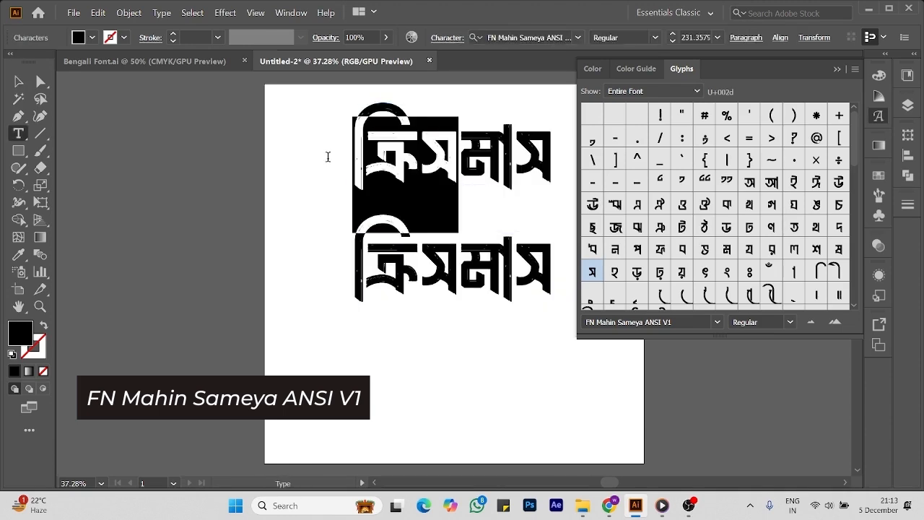
pyautogui.doubleClick(670, 296)
pyautogui.moveTo(418, 162); pyautogui.dragTo(453, 163)
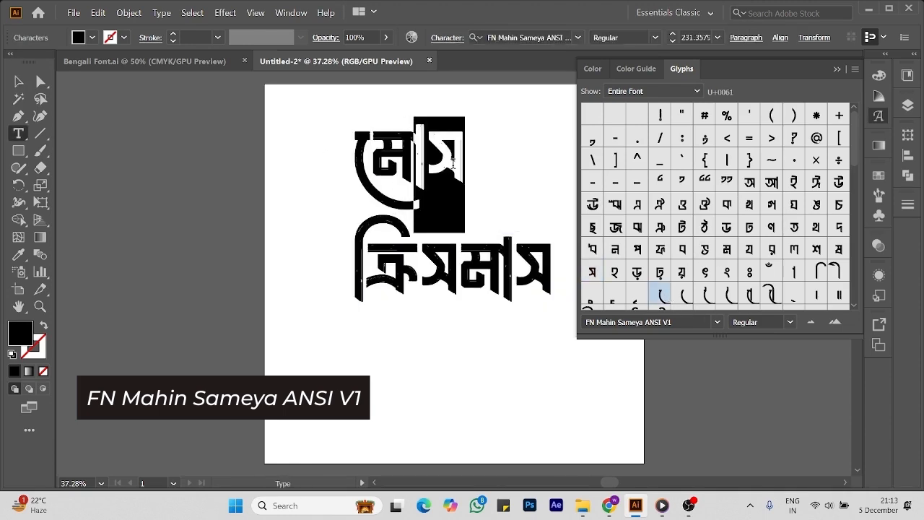
pyautogui.doubleClick(824, 276)
pyautogui.doubleClick(773, 251)
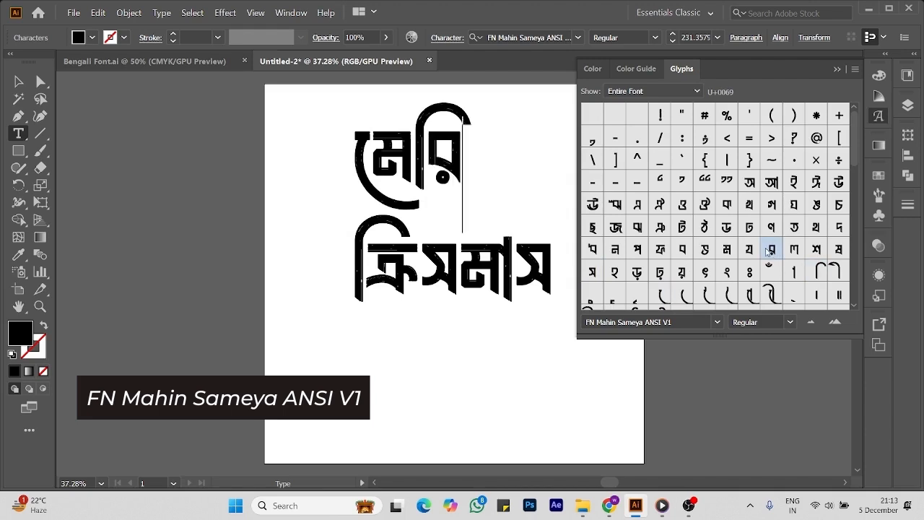
# Scale the word মেরি down and place it above ক্রিসমাস, just beside the tall arch of the first letter.
pyautogui.click(18, 81)
pyautogui.moveTo(473, 105); pyautogui.dragTo(416, 191)
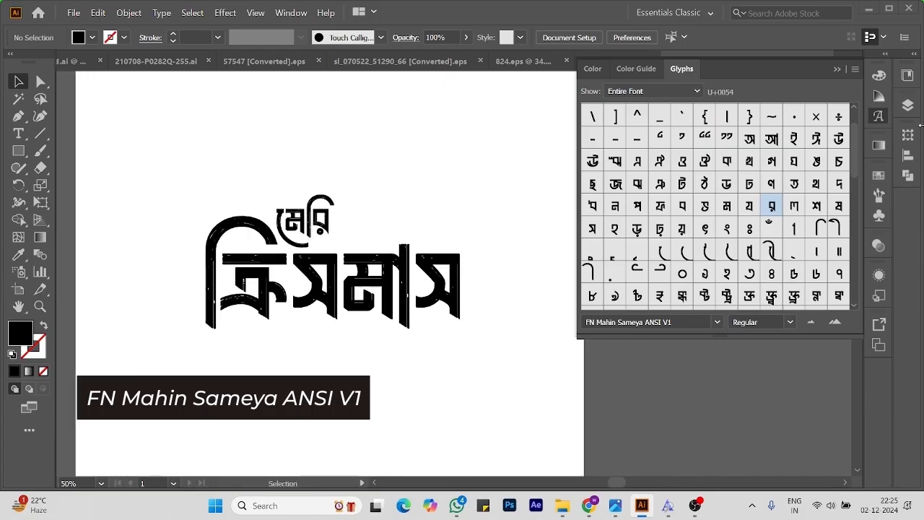
pyautogui.hotkey('ctrl', '-')
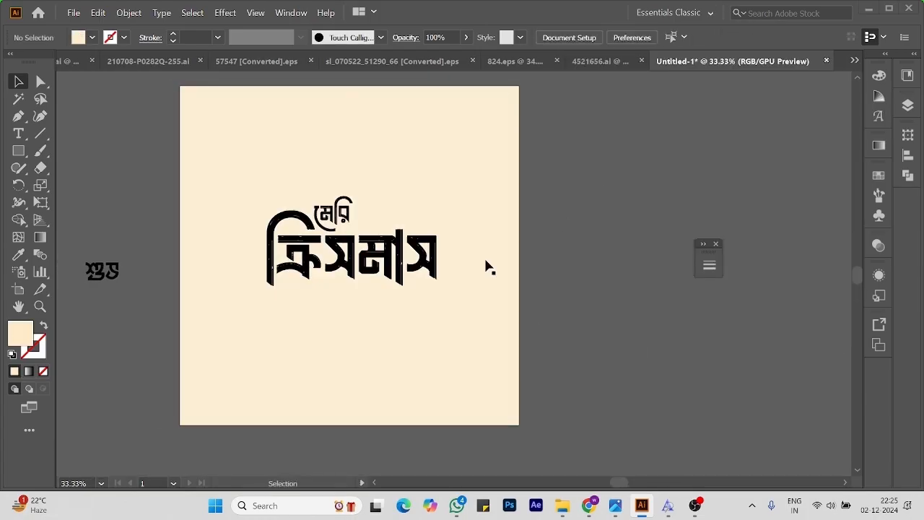
pyautogui.click(322, 282)
pyautogui.click(563, 248)
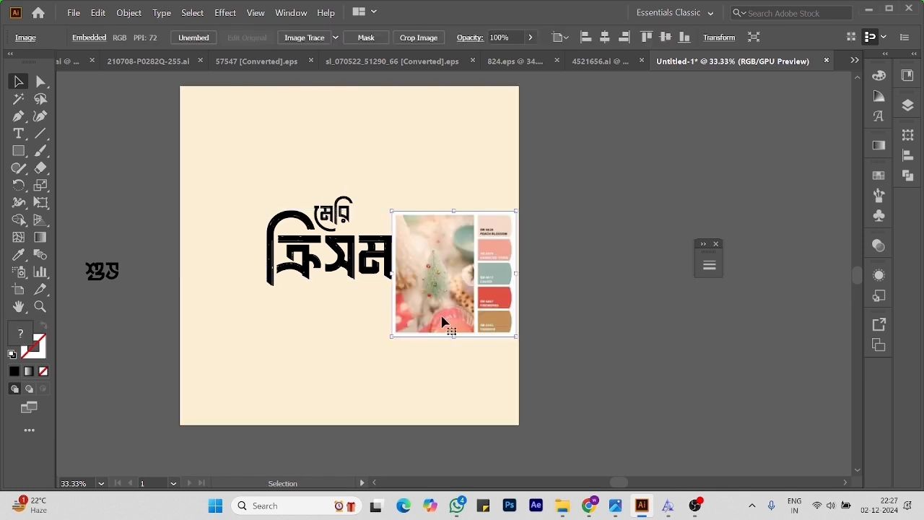
# Move the Christmas palette image off the artboard and recolour the background rectangle with its Peach Blossom swatch.
pyautogui.moveTo(439, 314); pyautogui.dragTo(598, 215)
pyautogui.click(542, 318)
pyautogui.click(423, 328)
pyautogui.press('i')
pyautogui.click(648, 124)
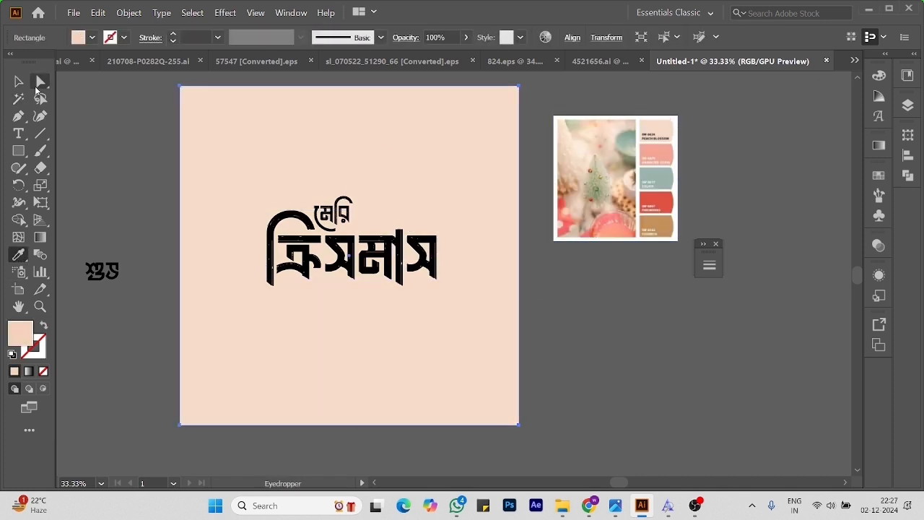
# Recolour the word ক্রিসমাস with the red Fireworks swatch sampled from the palette image.
pyautogui.click(36, 89)
pyautogui.click(326, 286)
pyautogui.press('i')
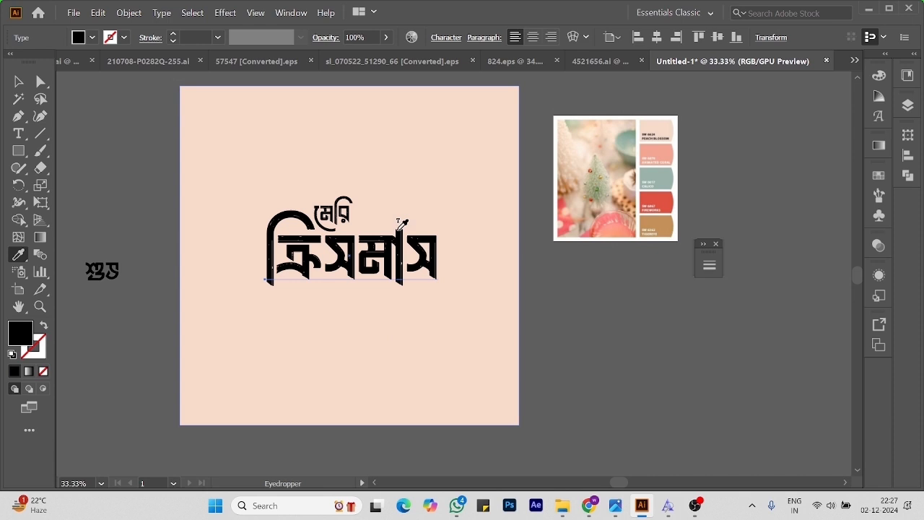
pyautogui.click(676, 190)
# Recolour মেরি with the dark green swatch of a pasted "color inspiration" image and move that image beside the artboard.
pyautogui.click(343, 215)
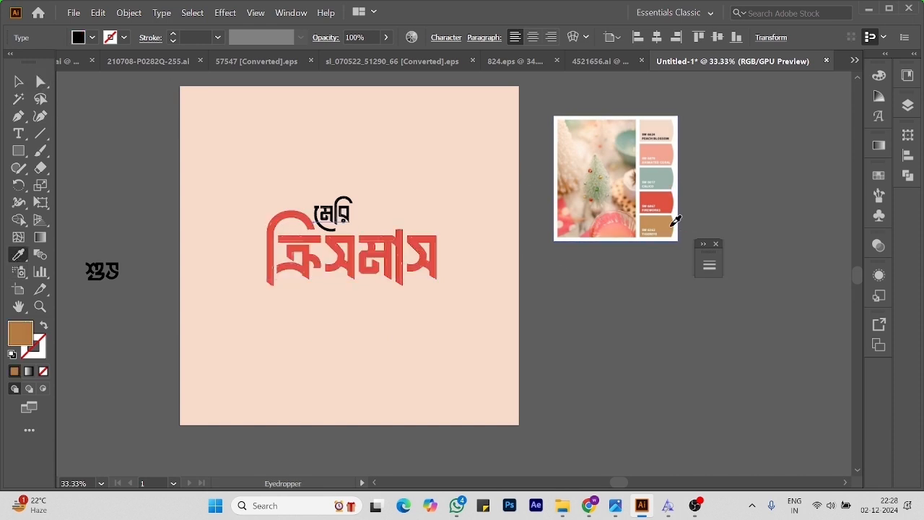
pyautogui.hotkey('ctrl', 'v')
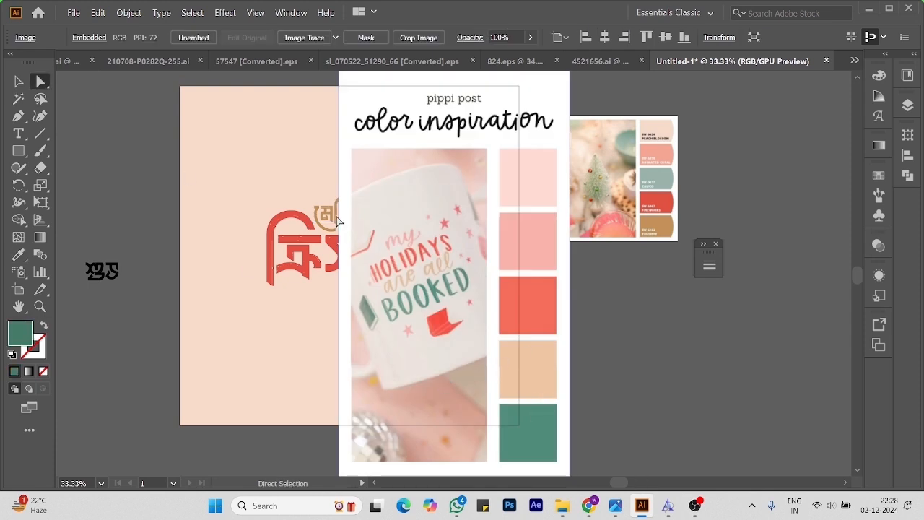
pyautogui.click(41, 81)
pyautogui.click(18, 255)
pyautogui.click(551, 432)
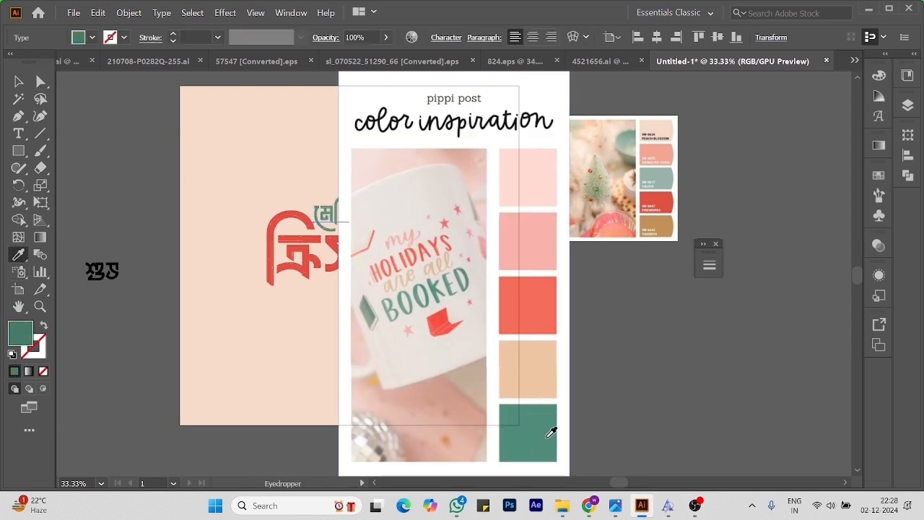
pyautogui.click(40, 82)
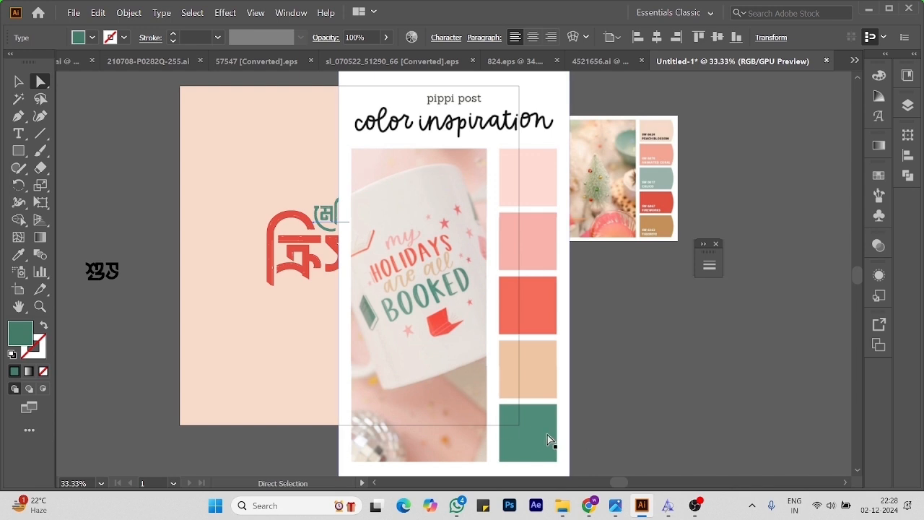
pyautogui.moveTo(595, 72); pyautogui.dragTo(790, 384)
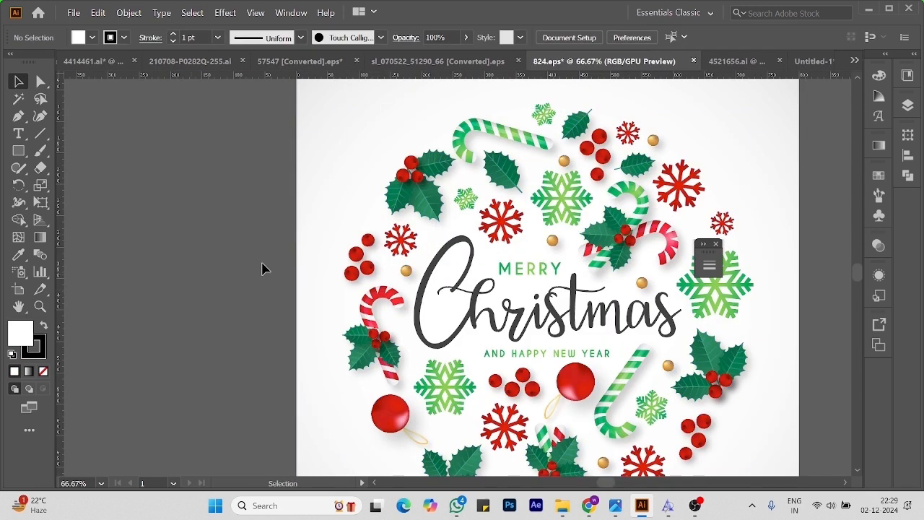
# Copy the top holly, green candy cane, snowflake, leaf, red berries and gold bead from 824.eps into the lettering artboard.
pyautogui.click(409, 168)
pyautogui.keyDown('shift'); pyautogui.click(543, 113); pyautogui.keyUp('shift')
pyautogui.keyDown('shift'); pyautogui.click(503, 163); pyautogui.keyUp('shift')
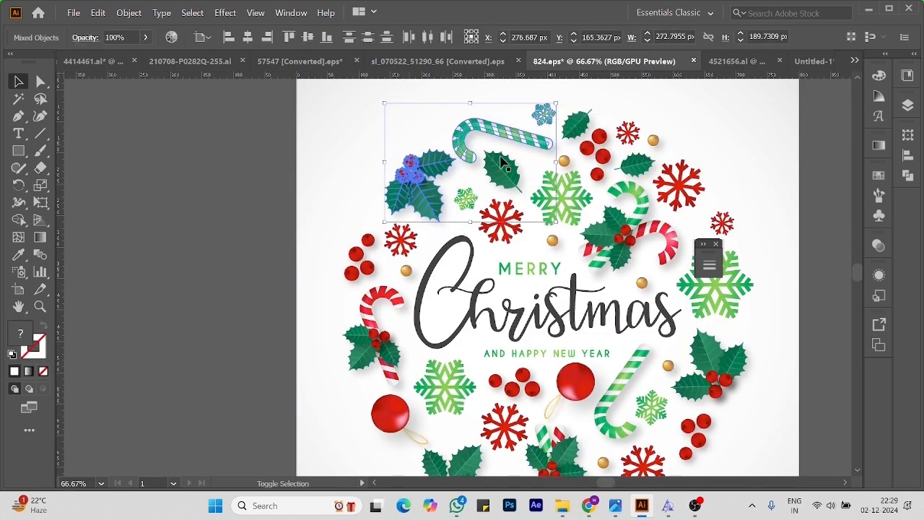
pyautogui.keyDown('shift'); pyautogui.click(602, 158); pyautogui.keyUp('shift')
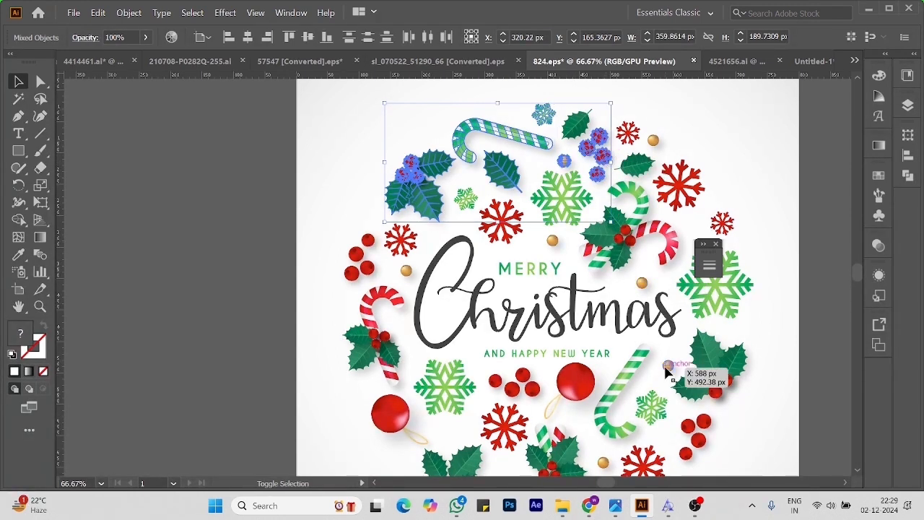
pyautogui.press('a')
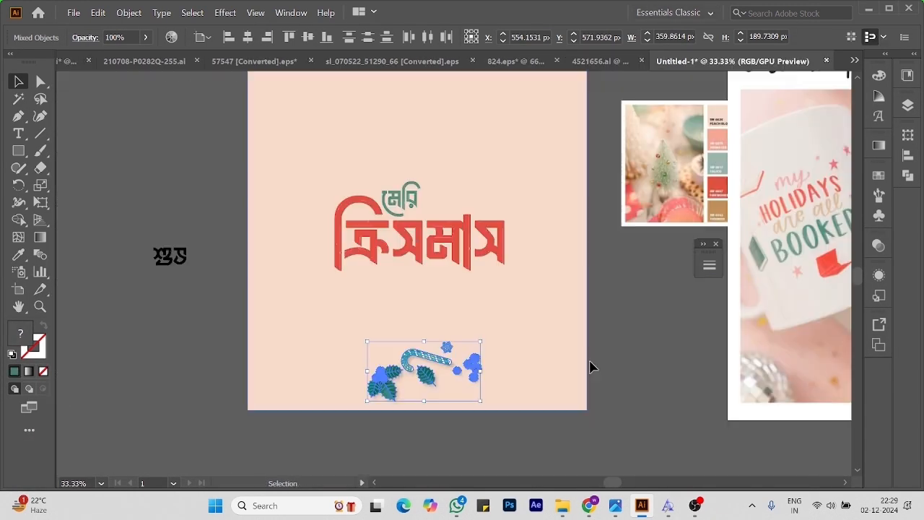
pyautogui.click(466, 275)
# Enlarge the মেরি ক্রিসমাস lettering together so that it fills more of the artboard's width.
pyautogui.hotkey('ctrl', '=')
pyautogui.moveTo(565, 328); pyautogui.dragTo(629, 311)
pyautogui.moveTo(638, 378); pyautogui.dragTo(680, 374)
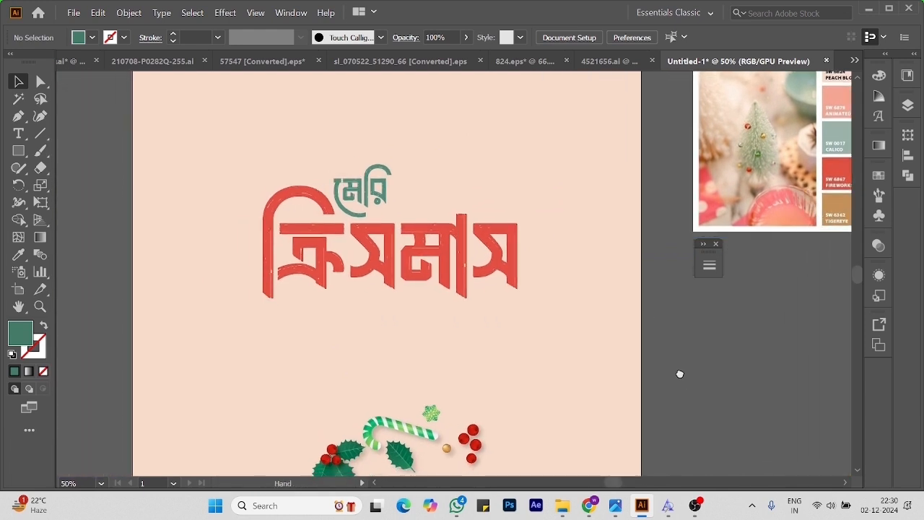
pyautogui.click(296, 263)
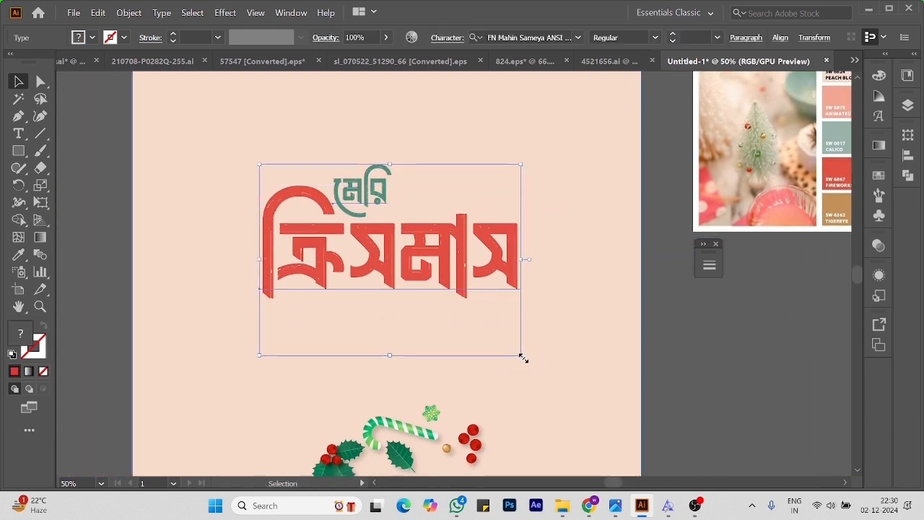
pyautogui.moveTo(524, 358); pyautogui.dragTo(592, 413)
pyautogui.click(716, 385)
# Draw a short curved path with the Pen tool inside the arch of ক্রি, following its inner edge.
pyautogui.moveTo(488, 225); pyautogui.dragTo(507, 267)
pyautogui.scroll(-1, 463, 276)
pyautogui.moveTo(510, 326); pyautogui.dragTo(520, 291)
pyautogui.scroll(1, 454, 266)
pyautogui.press('p')
pyautogui.click(326, 211)
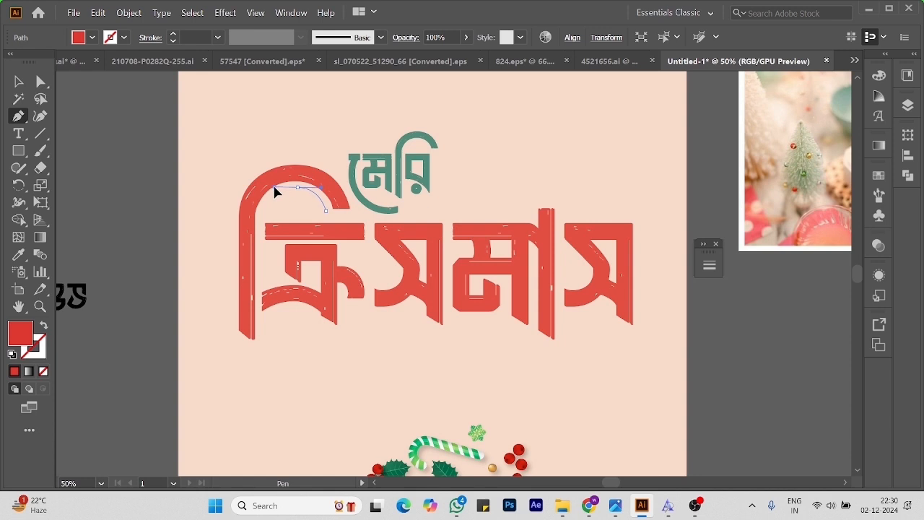
pyautogui.moveTo(275, 191); pyautogui.dragTo(275, 192)
pyautogui.click(17, 83)
# Give the curve inside the arch no fill and a red stroke of 5 pt.
pyautogui.click(42, 327)
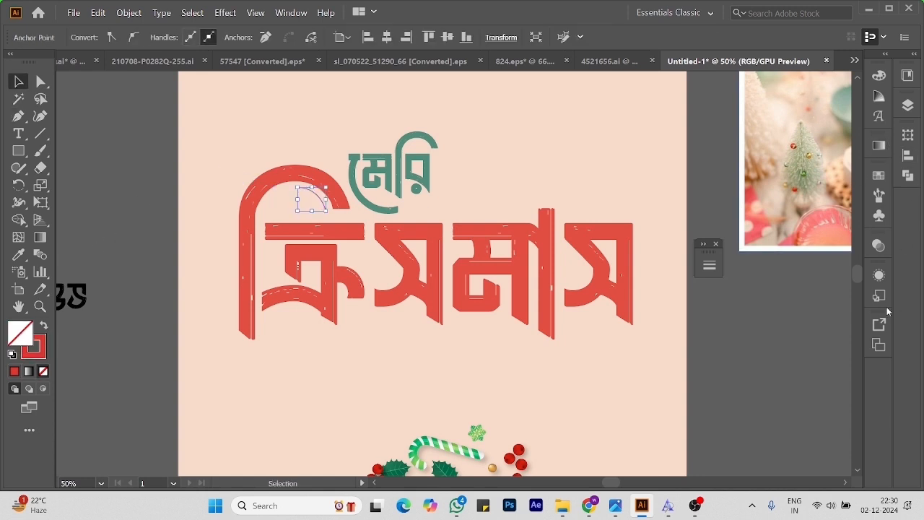
pyautogui.click(710, 266)
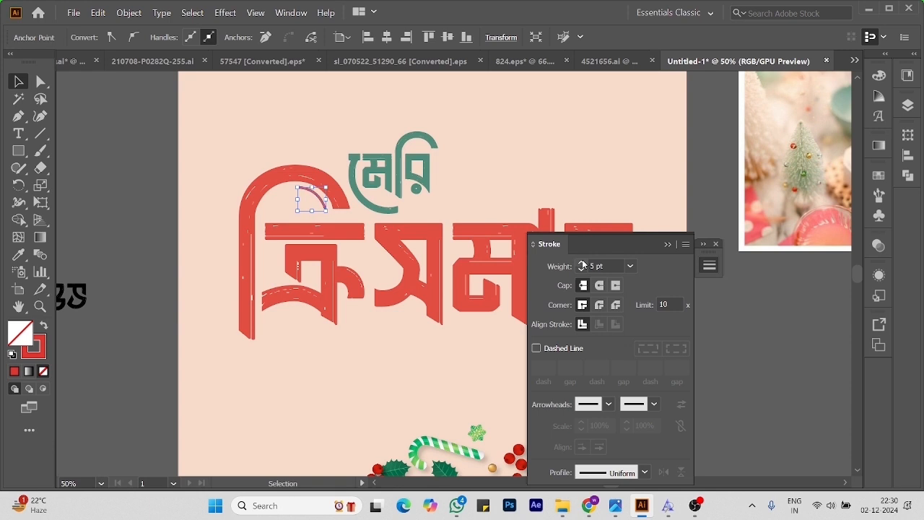
pyautogui.click(668, 244)
pyautogui.click(796, 317)
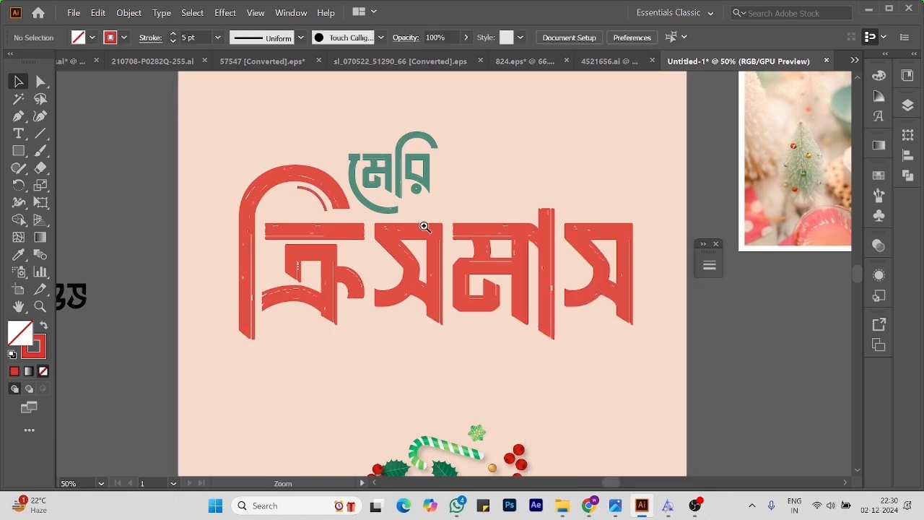
# Draw a short vertical red line just outside the lower part of ক্রি's tall stem with the Line Segment tool.
pyautogui.keyDown('ctrl'); pyautogui.click(424, 225); pyautogui.keyUp('ctrl')
pyautogui.moveTo(476, 302); pyautogui.dragTo(545, 257)
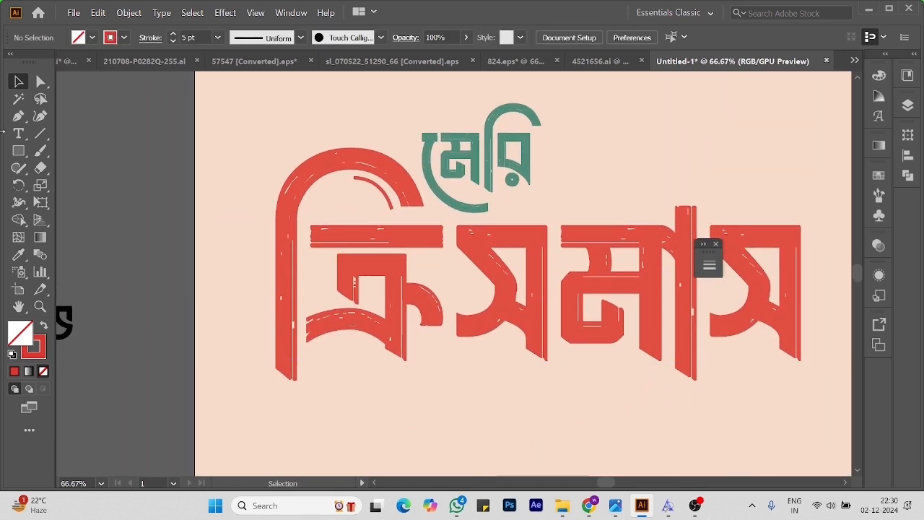
pyautogui.click(40, 133)
pyautogui.moveTo(267, 311); pyautogui.dragTo(269, 366)
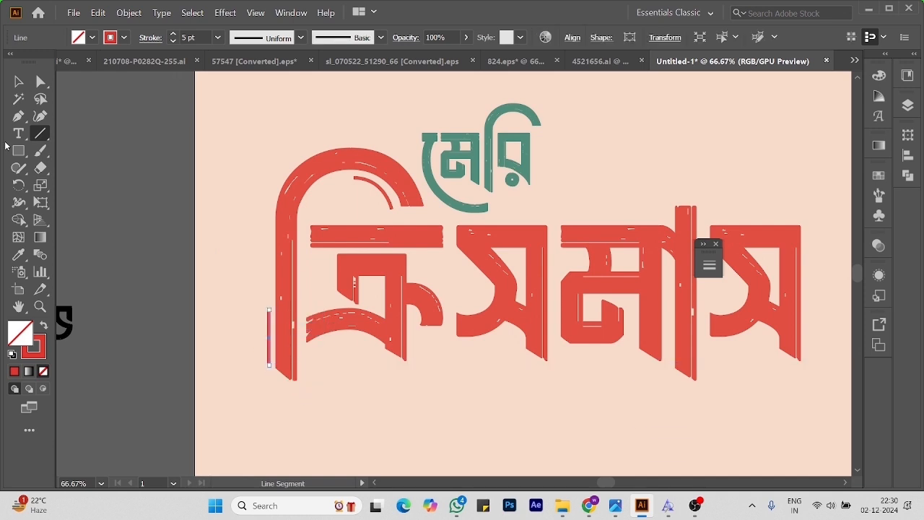
pyautogui.click(18, 83)
pyautogui.click(108, 215)
pyautogui.scroll(-1, 130, 214)
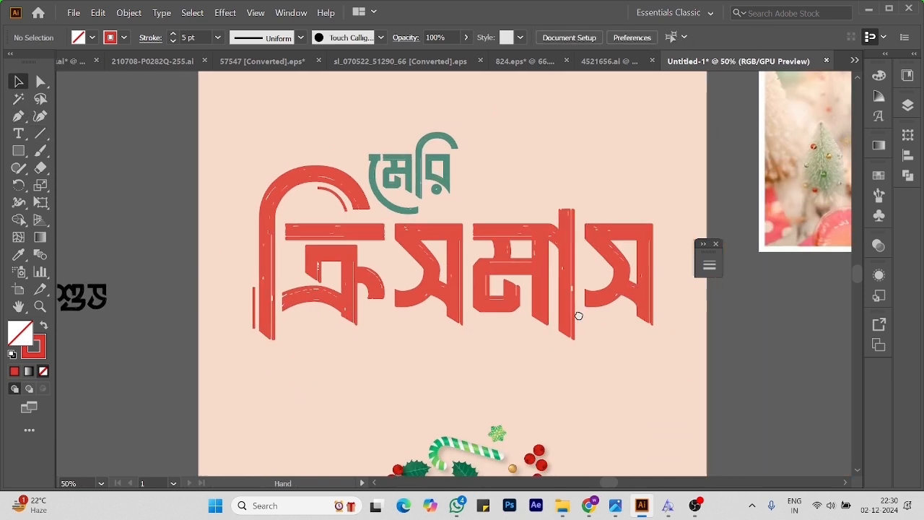
# Duplicate the vertical line next to the inner hook of ম and shorten it by raising its lower end.
pyautogui.moveTo(237, 312); pyautogui.dragTo(505, 318)
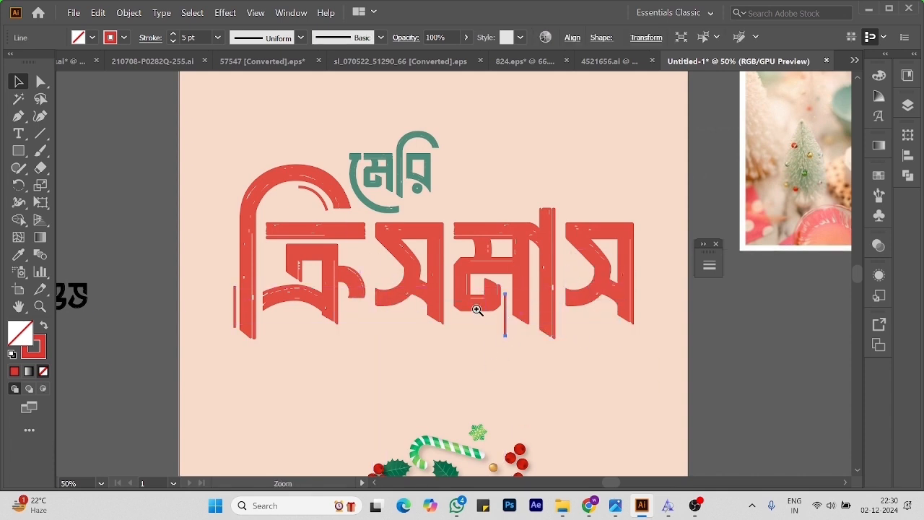
pyautogui.keyDown('ctrl'); pyautogui.click(476, 308); pyautogui.keyUp('ctrl')
pyautogui.keyDown('ctrl'); pyautogui.click(474, 296); pyautogui.keyUp('ctrl')
pyautogui.click(41, 81)
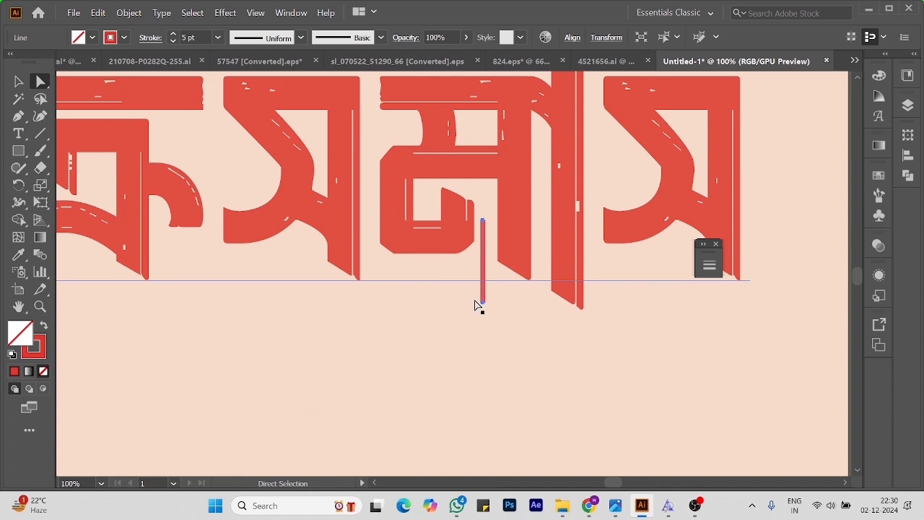
pyautogui.moveTo(484, 306); pyautogui.dragTo(483, 275)
pyautogui.click(484, 303)
pyautogui.moveTo(483, 307); pyautogui.dragTo(484, 255)
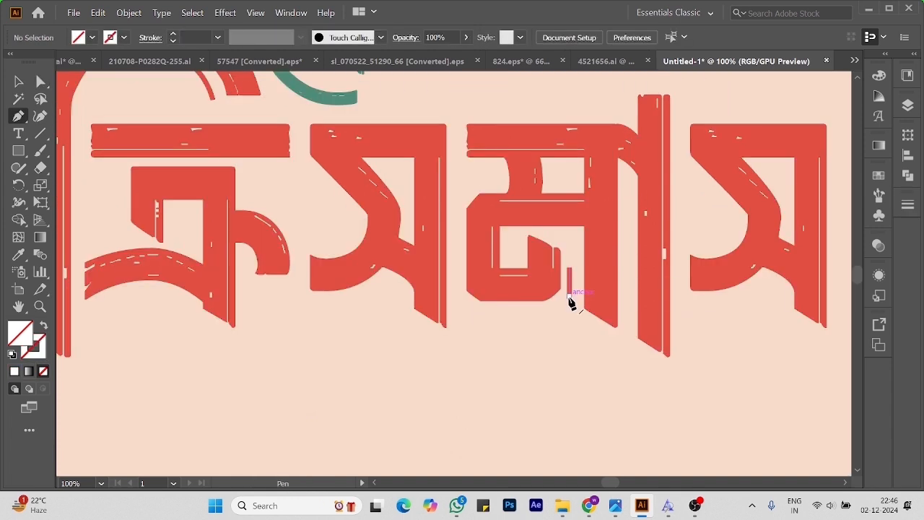
# Extend the short line at ম with the Pen tool into a rounded corner and a horizontal tail below the hook.
pyautogui.click(569, 296)
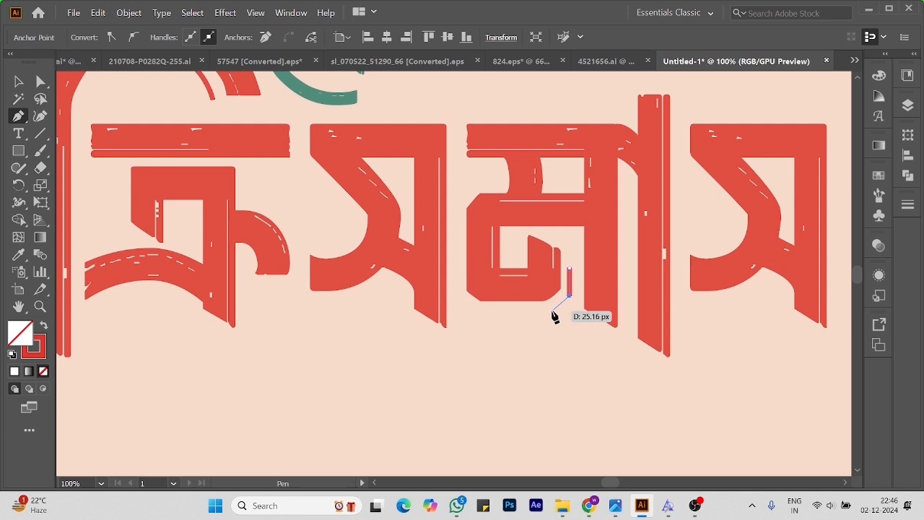
pyautogui.moveTo(535, 313); pyautogui.dragTo(539, 314)
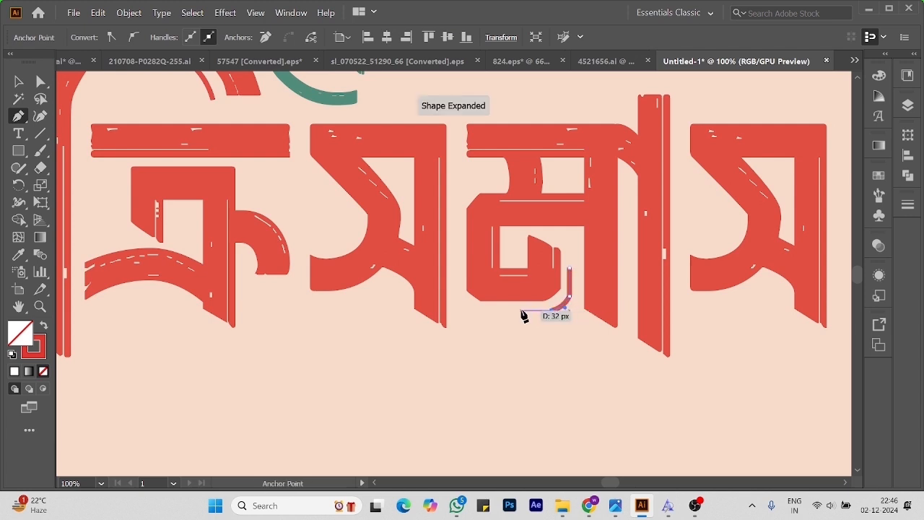
pyautogui.click(519, 312)
pyautogui.click(18, 82)
pyautogui.hotkey('ctrl', '-')
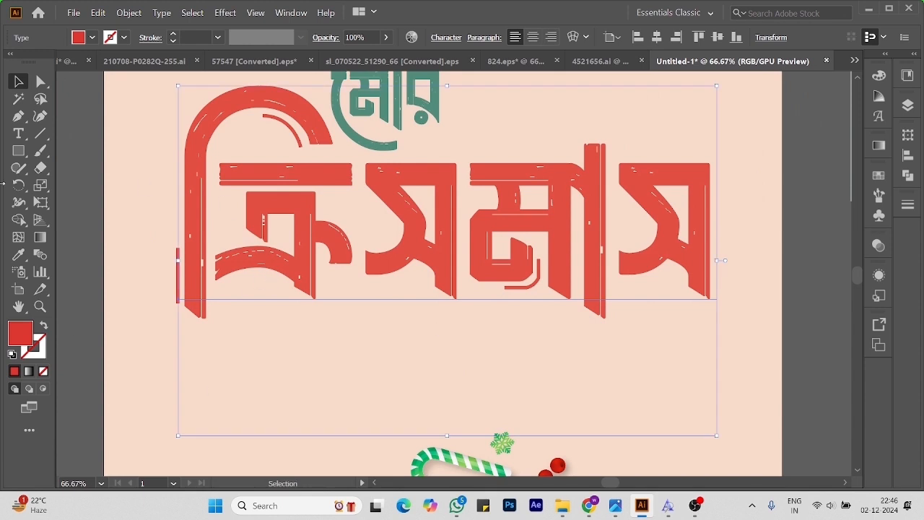
# Draw a curved path along the outer edge of ক্রি's hook with the Pen tool, with no fill and a red stroke.
pyautogui.click(33, 115)
pyautogui.hotkey('ctrl', '+')
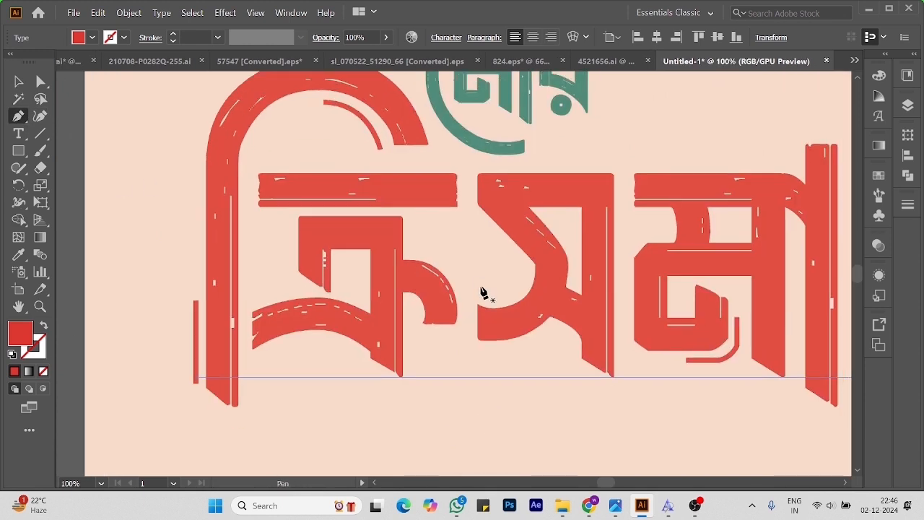
pyautogui.click(447, 269)
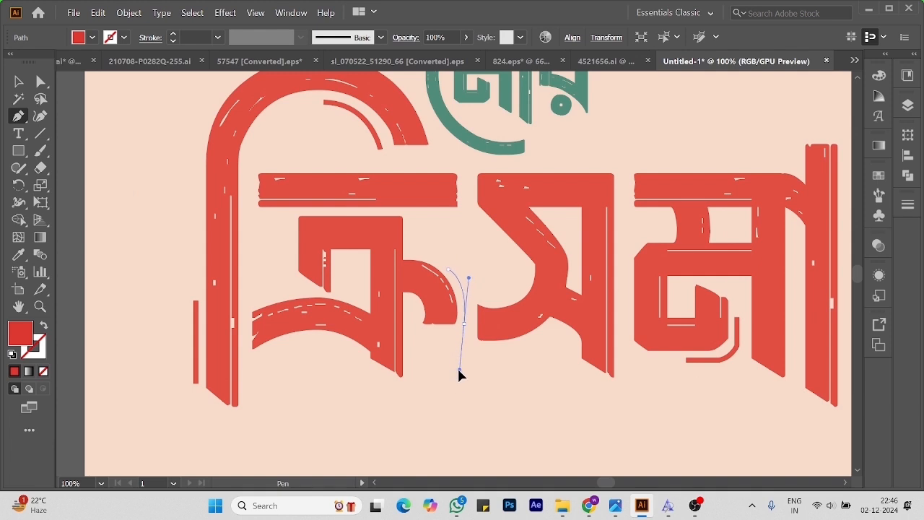
pyautogui.moveTo(458, 367); pyautogui.dragTo(463, 327)
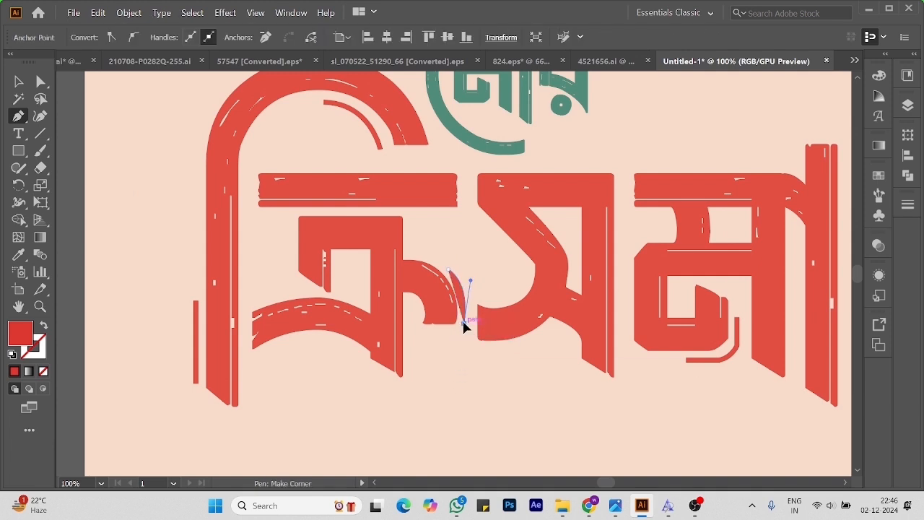
pyautogui.click(44, 327)
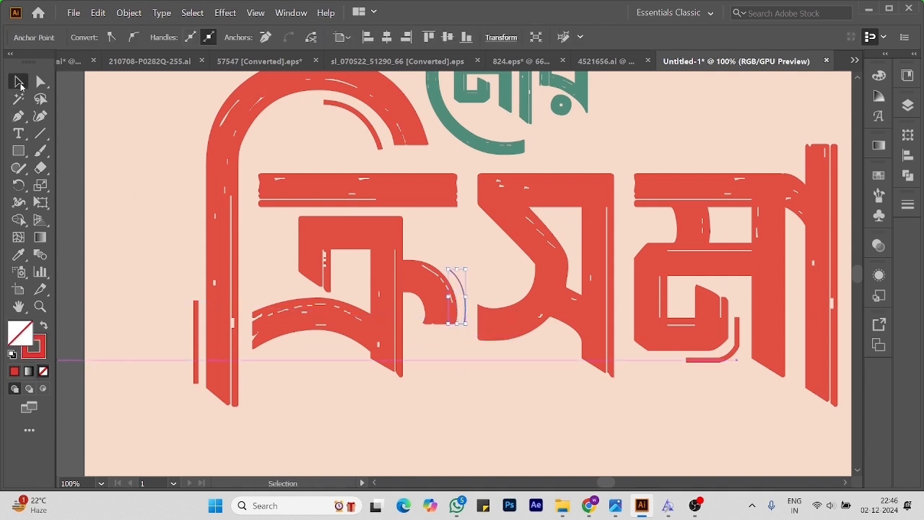
# Match the curved path beside ক্রি's hook to the existing red accent strokes with the Eyedropper.
pyautogui.click(19, 256)
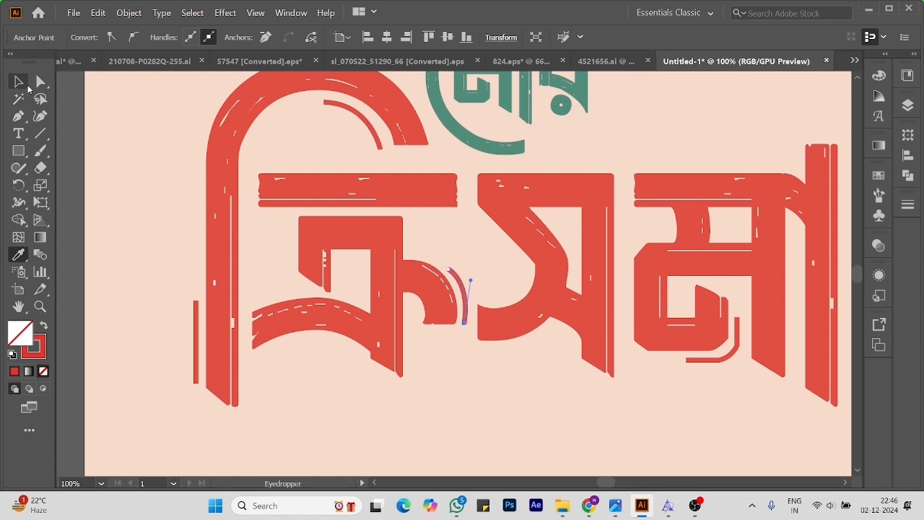
pyautogui.click(142, 140)
pyautogui.keyDown('ctrl'); pyautogui.keyDown('alt'); pyautogui.click(568, 299); pyautogui.keyUp('alt'); pyautogui.keyUp('ctrl')
pyautogui.moveTo(568, 299); pyautogui.dragTo(598, 306)
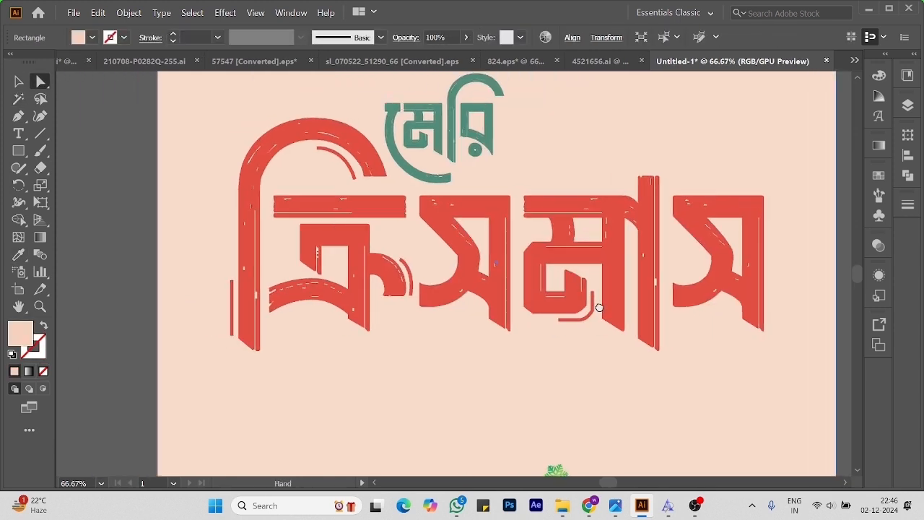
# Draw a short horizontal line above the first স and copy the 5 pt red accent stroke onto it with the Eyedropper.
pyautogui.keyDown('ctrl'); pyautogui.click(531, 271); pyautogui.keyUp('ctrl')
pyautogui.hotkey('ctrl', 'shift', 'a')
pyautogui.press('\\')
pyautogui.moveTo(371, 152); pyautogui.dragTo(426, 152)
pyautogui.click(18, 82)
pyautogui.click(18, 254)
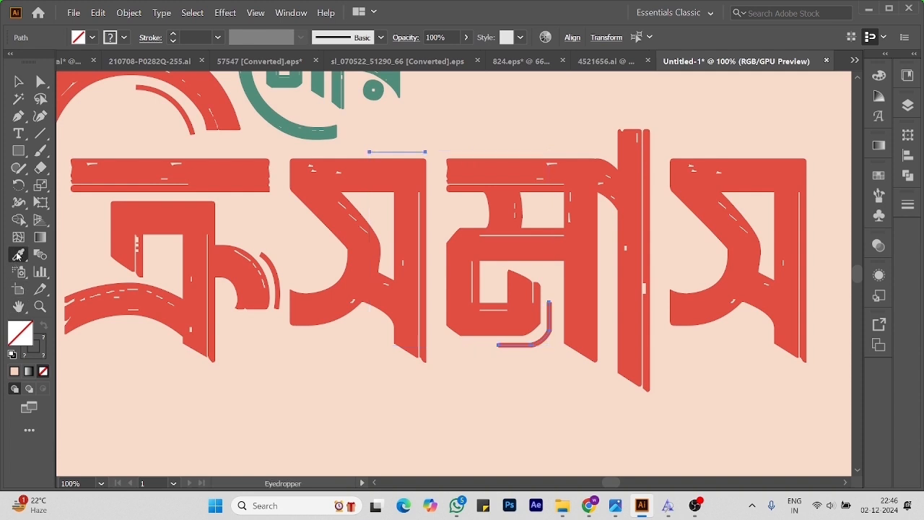
pyautogui.click(279, 273)
pyautogui.click(18, 82)
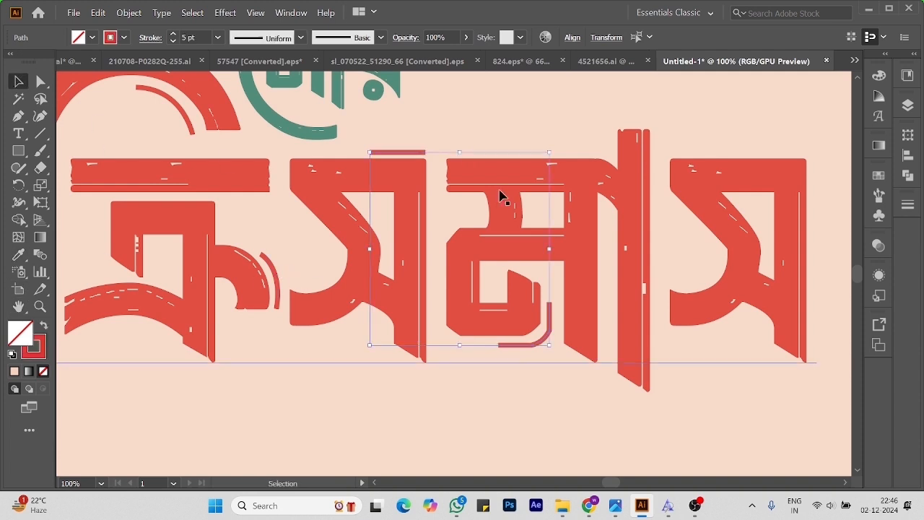
# Duplicate the curved accent from ক্রি's hook to the lower curve of the last স and reshape its anchors to follow it.
pyautogui.click(278, 278)
pyautogui.moveTo(275, 275); pyautogui.dragTo(706, 297)
pyautogui.press('a')
pyautogui.moveTo(720, 264); pyautogui.dragTo(717, 269)
pyautogui.click(744, 385)
pyautogui.click(716, 265)
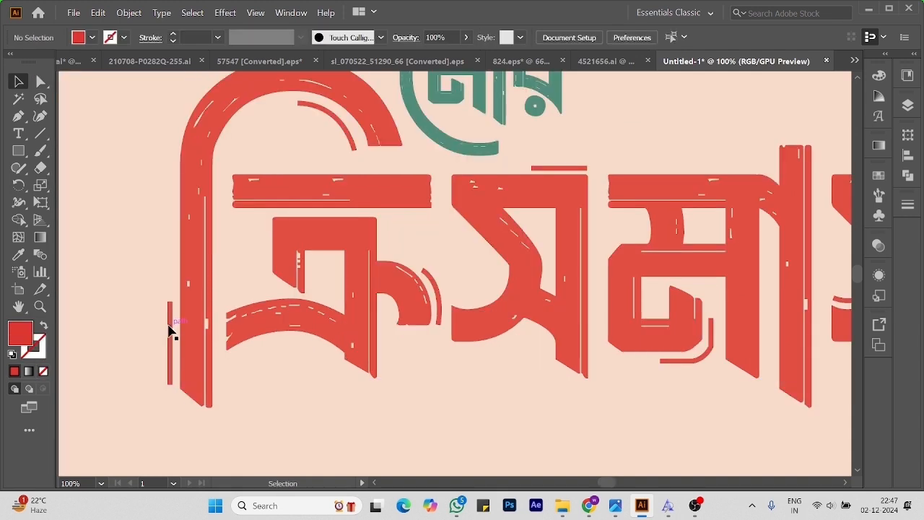
# Duplicate the vertical accent line beside ক্রি's stem to the left side of ম and beside the upper right edge of the last স.
pyautogui.click(172, 330)
pyautogui.moveTo(860, 240); pyautogui.dragTo(828, 252)
pyautogui.moveTo(821, 370); pyautogui.dragTo(535, 365)
pyautogui.moveTo(541, 263); pyautogui.dragTo(691, 215)
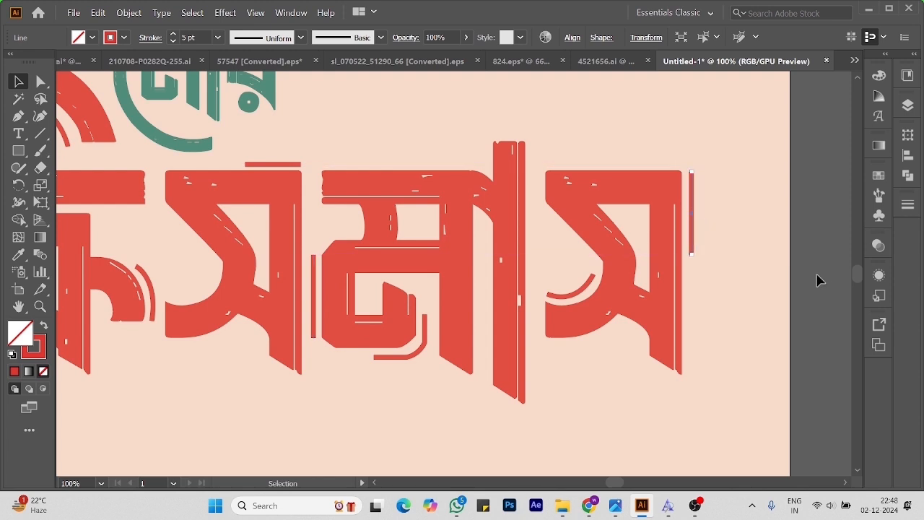
pyautogui.click(818, 280)
# Shorten the vertical line left of ম and extend it with the Pen tool around the letter's angled upper corner.
pyautogui.press('a')
pyautogui.moveTo(314, 339); pyautogui.dragTo(313, 298)
pyautogui.click(18, 117)
pyautogui.click(313, 255)
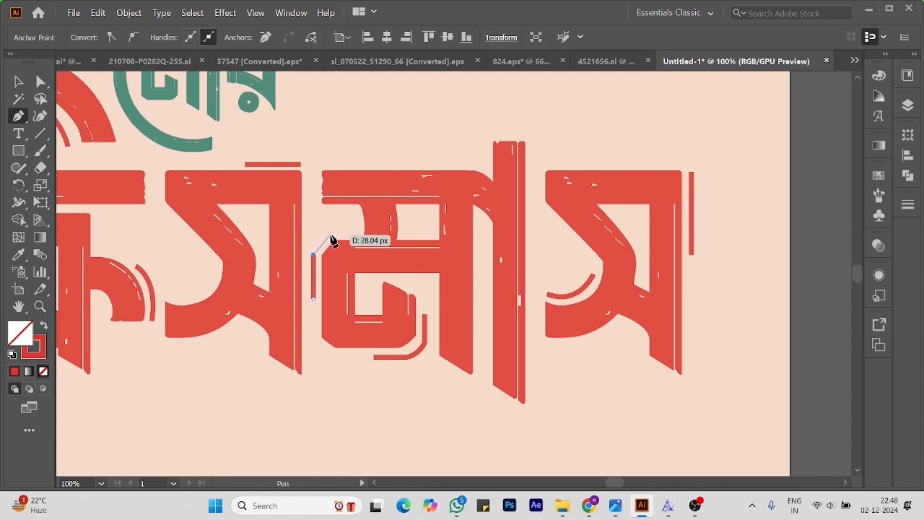
pyautogui.moveTo(344, 228); pyautogui.dragTo(342, 228)
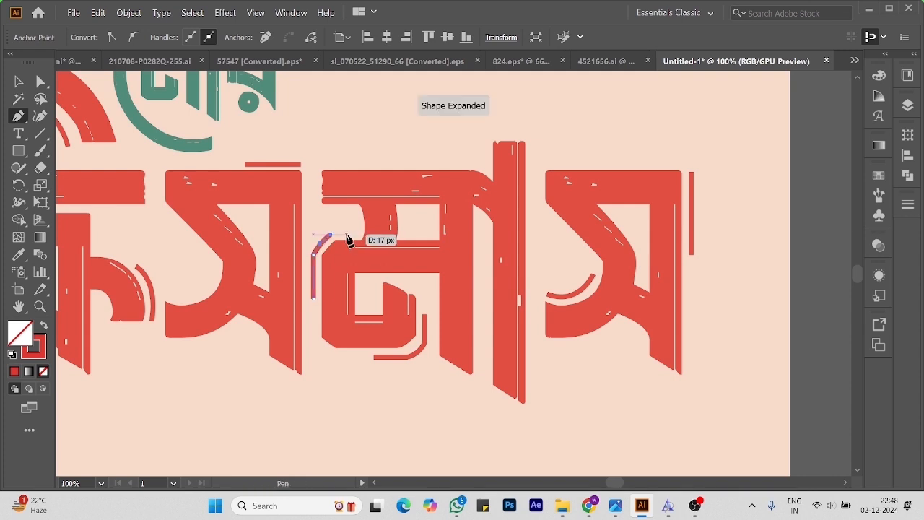
pyautogui.click(17, 83)
pyautogui.click(820, 282)
# Draw a small circle in the artboard's upper right area with the Ellipse tool and give it the red fill without a stroke.
pyautogui.keyDown('ctrl'); pyautogui.keyDown('alt'); pyautogui.click(457, 257); pyautogui.keyUp('alt'); pyautogui.keyUp('ctrl')
pyautogui.moveTo(558, 293); pyautogui.dragTo(622, 314)
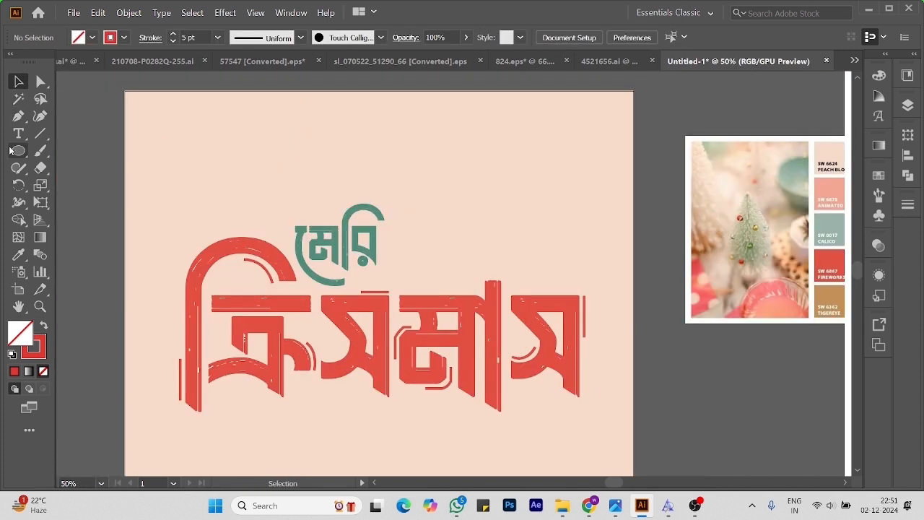
pyautogui.moveTo(18, 151); pyautogui.dragTo(72, 181)
pyautogui.moveTo(544, 131); pyautogui.dragTo(564, 150)
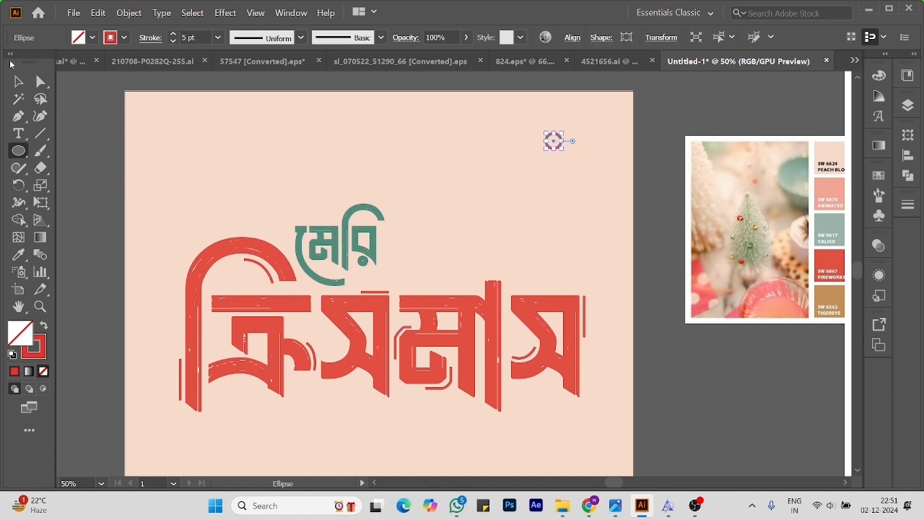
pyautogui.click(16, 84)
pyautogui.click(43, 326)
# Recolour the circle white by sampling the background of the color inspiration card with the Eyedropper.
pyautogui.press('i')
pyautogui.moveTo(724, 372)
pyautogui.mouseDown()
pyautogui.moveTo(474, 398)
pyautogui.moveTo(298, 395)
pyautogui.mouseUp()
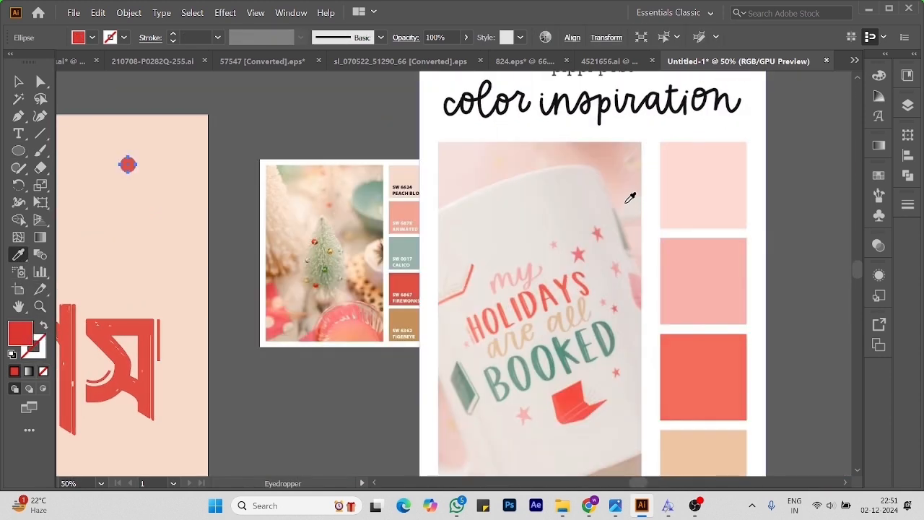
pyautogui.click(631, 197)
pyautogui.press('v')
pyautogui.hotkey('ctrl', '-')
pyautogui.hscroll(-5, 462, 383)
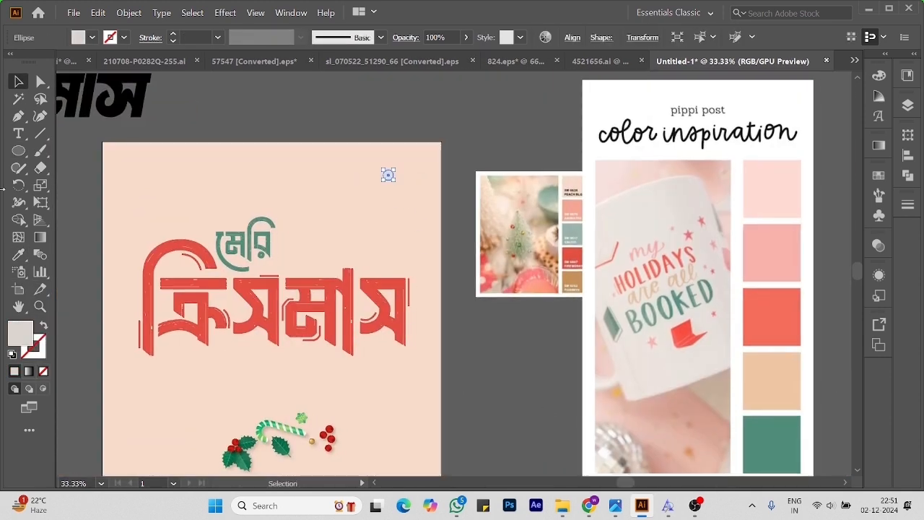
pyautogui.click(18, 255)
pyautogui.click(599, 106)
pyautogui.click(20, 84)
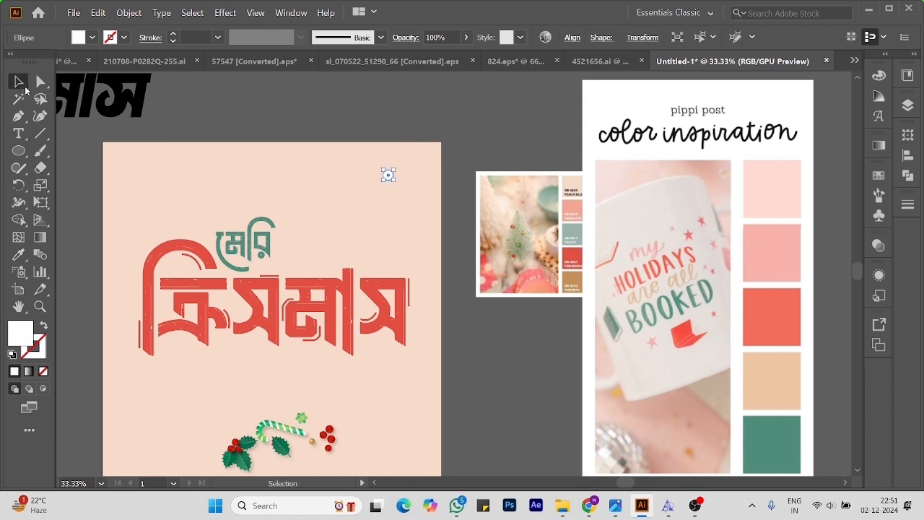
pyautogui.click(416, 120)
# Move the candy cane to the right of মেরি and rotate it upright above the gap between স and ম.
pyautogui.moveTo(515, 369); pyautogui.dragTo(596, 313)
pyautogui.moveTo(357, 367); pyautogui.dragTo(374, 205)
pyautogui.click(258, 309)
pyautogui.click(435, 297)
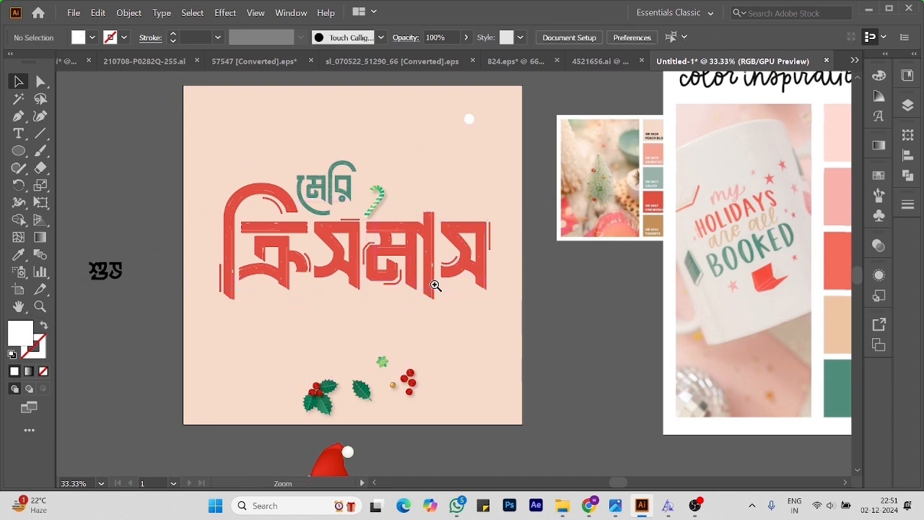
# Move the single holly leaf to the left side of ক্রি's large arch.
pyautogui.scroll(1, 435, 283)
pyautogui.moveTo(394, 461); pyautogui.dragTo(169, 194)
pyautogui.click(474, 388)
# Move the holly cluster with berries above the upper right corner of the last স and rotate its leaves upward.
pyautogui.moveTo(444, 404); pyautogui.dragTo(460, 366)
pyautogui.moveTo(331, 426); pyautogui.dragTo(524, 132)
pyautogui.moveTo(564, 165); pyautogui.dragTo(555, 77)
pyautogui.click(601, 355)
pyautogui.scroll(-1, 601, 355)
pyautogui.moveTo(601, 356); pyautogui.dragTo(638, 205)
pyautogui.moveTo(593, 227); pyautogui.dragTo(621, 224)
pyautogui.scroll(1, 694, 317)
# Move the loose red berries below the lettering, between the tall stem of মা and the last স.
pyautogui.moveTo(695, 316); pyautogui.dragTo(660, 332)
pyautogui.click(660, 332)
pyautogui.moveTo(440, 444); pyautogui.dragTo(498, 323)
pyautogui.click(439, 443)
# Move the green snowflake below the right leg of ক্রি and enlarge it.
pyautogui.moveTo(407, 419); pyautogui.dragTo(282, 323)
pyautogui.click(644, 390)
pyautogui.moveTo(644, 391); pyautogui.dragTo(656, 349)
# Place the gold ball below the first স and duplicate it around the lettering, including right of the last স.
pyautogui.moveTo(434, 414); pyautogui.dragTo(390, 286)
pyautogui.click(650, 350)
pyautogui.moveTo(650, 351); pyautogui.dragTo(674, 411)
pyautogui.moveTo(418, 345); pyautogui.dragTo(611, 294)
pyautogui.click(632, 335)
pyautogui.click(641, 310)
pyautogui.click(713, 294)
pyautogui.moveTo(713, 294); pyautogui.dragTo(715, 357)
# Scatter copies of the white circle across the area above the lettering, with a smaller one between the candy cane and holly.
pyautogui.moveTo(576, 135); pyautogui.dragTo(265, 181)
pyautogui.click(188, 124)
pyautogui.click(677, 196)
pyautogui.moveTo(575, 137); pyautogui.dragTo(421, 130)
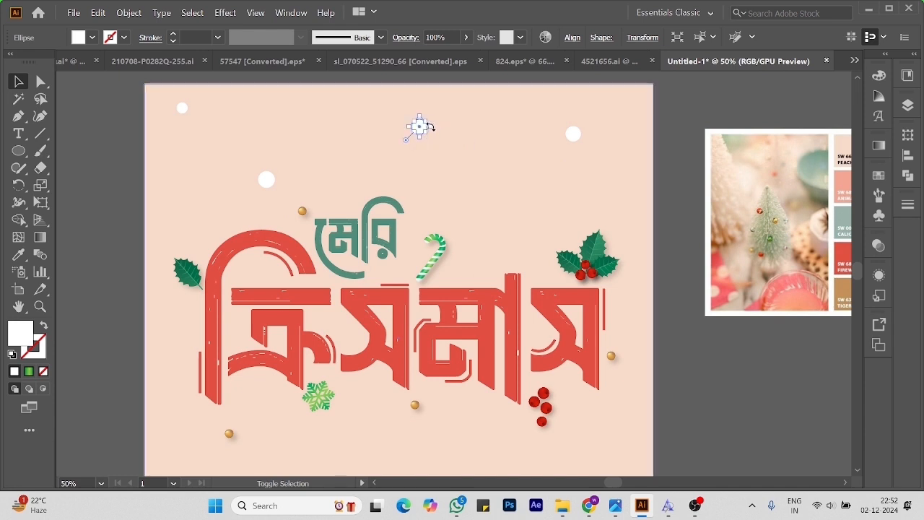
pyautogui.click(677, 174)
pyautogui.moveTo(420, 127); pyautogui.dragTo(503, 207)
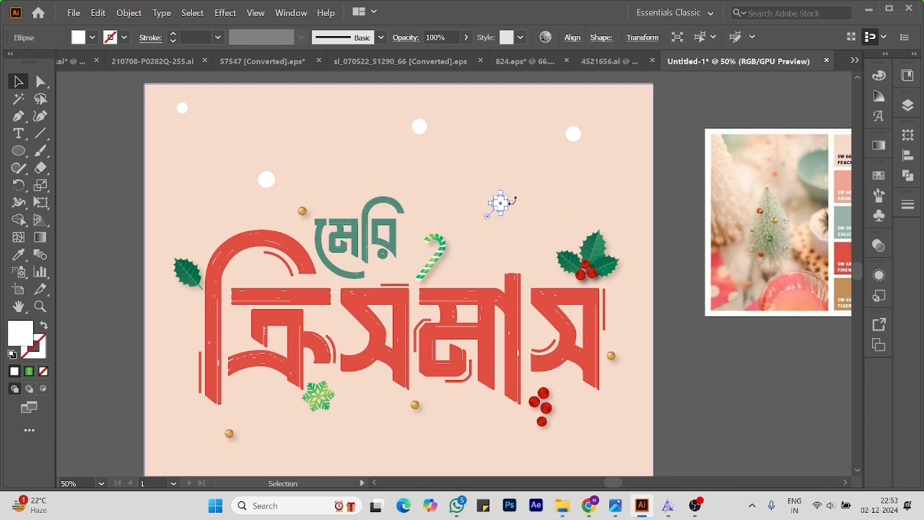
pyautogui.hotkey('ctrl', '1')
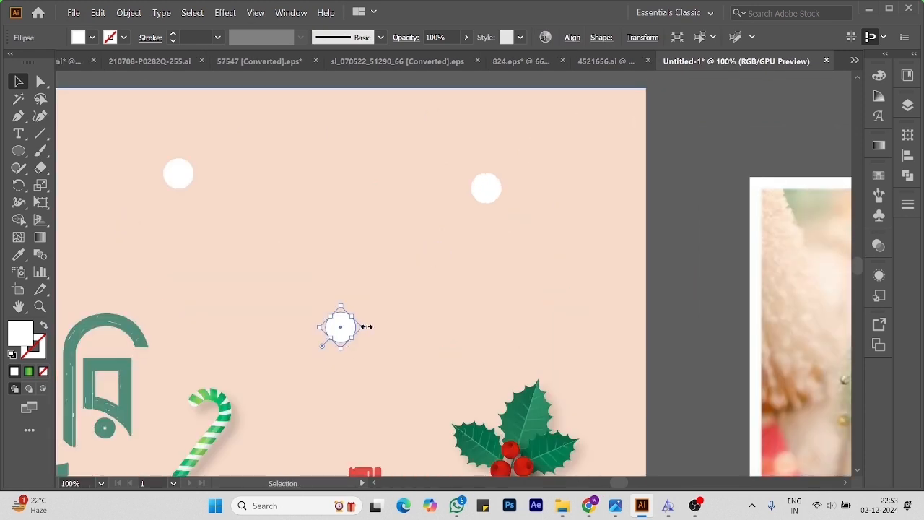
# Delete the two colour palette reference images beside the artboard.
pyautogui.click(751, 336)
pyautogui.hotkey('ctrl', '-')
pyautogui.hotkey('ctrl', '-')
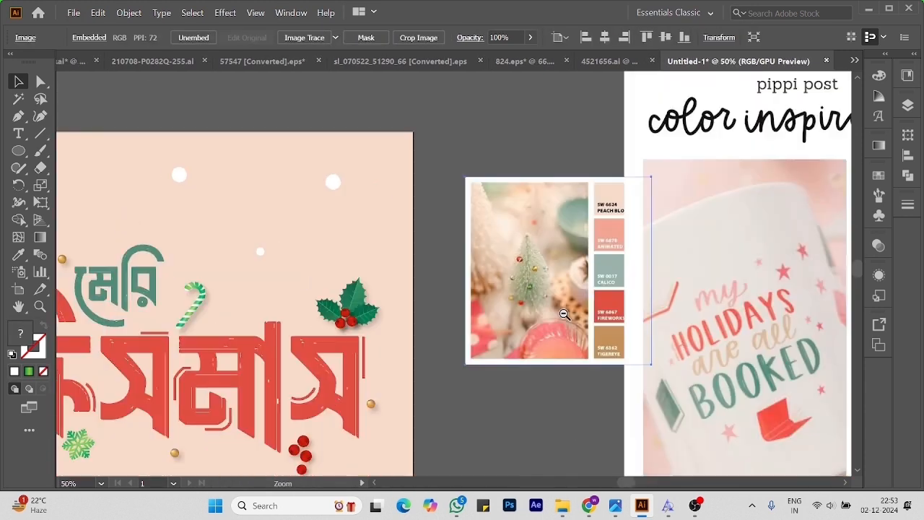
pyautogui.hotkey('ctrl', '-')
pyautogui.click(600, 343)
pyautogui.click(603, 269)
pyautogui.keyDown('shift'); pyautogui.click(687, 282); pyautogui.keyUp('shift')
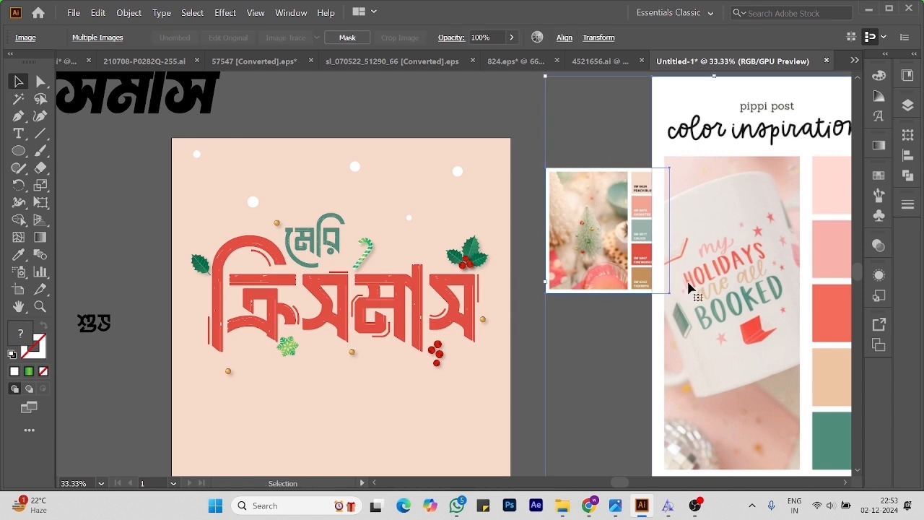
pyautogui.press('Delete')
pyautogui.moveTo(570, 419); pyautogui.dragTo(680, 347)
pyautogui.moveTo(690, 380); pyautogui.dragTo(707, 384)
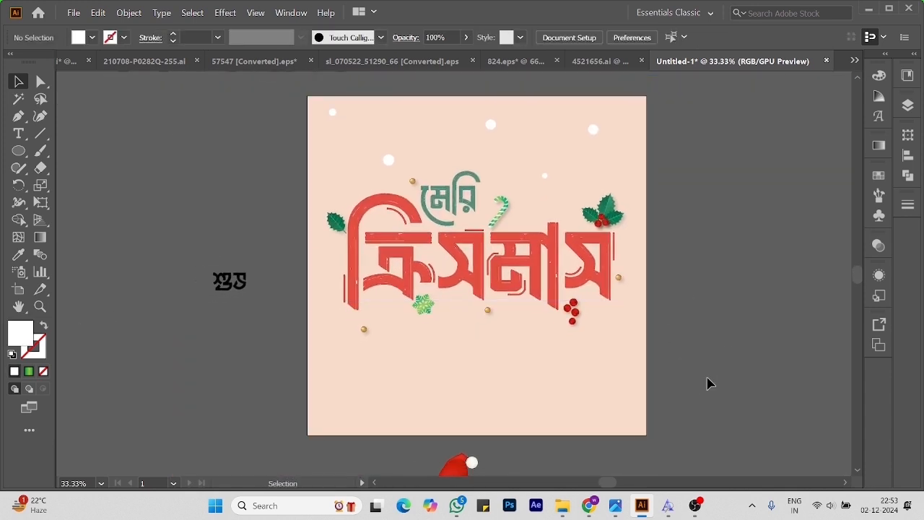
# Duplicate a white circle below the lettering and place a smaller copy of the green snowflake beside the candy cane.
pyautogui.moveTo(491, 125); pyautogui.dragTo(425, 368)
pyautogui.moveTo(428, 315); pyautogui.dragTo(531, 231)
pyautogui.moveTo(538, 212); pyautogui.dragTo(532, 218)
pyautogui.click(728, 312)
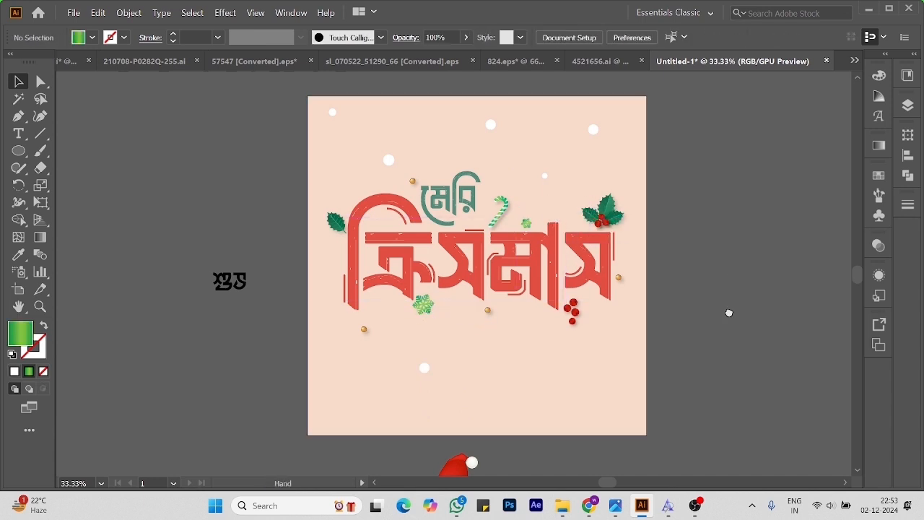
pyautogui.moveTo(729, 313); pyautogui.dragTo(728, 303)
# Duplicate the single holly leaf into the artboard's lower right corner and enlarge it greatly.
pyautogui.moveTo(336, 215); pyautogui.dragTo(645, 456)
pyautogui.click(779, 337)
pyautogui.moveTo(576, 410); pyautogui.dragTo(573, 421)
# Lower the opacity of the large holly leaf to make it a faint background element.
pyautogui.click(466, 38)
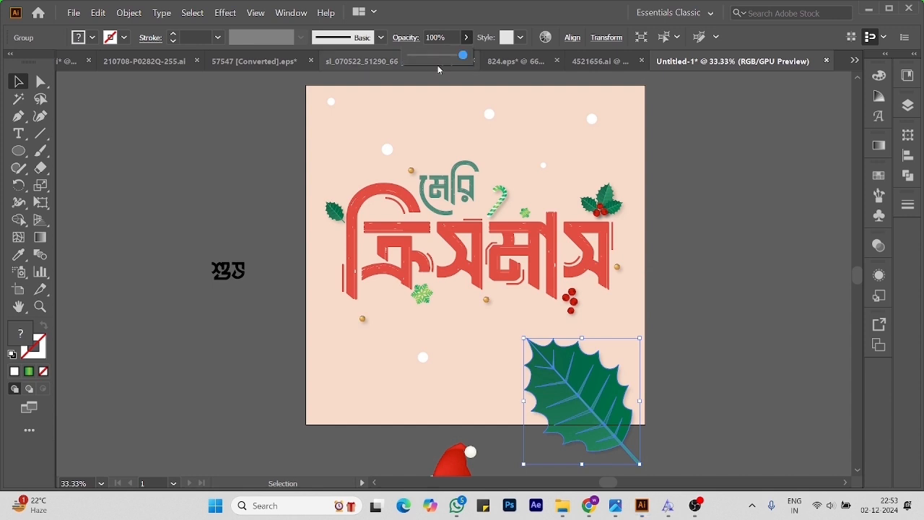
pyautogui.click(423, 55)
pyautogui.click(779, 349)
pyautogui.moveTo(780, 348); pyautogui.dragTo(778, 334)
# Scale down the faded holly leaf slightly and reposition it in the artboard's lower right corner.
pyautogui.click(622, 359)
pyautogui.moveTo(639, 323); pyautogui.dragTo(625, 326)
pyautogui.moveTo(582, 403); pyautogui.dragTo(585, 385)
pyautogui.click(759, 381)
pyautogui.moveTo(760, 382); pyautogui.dragTo(754, 399)
# Duplicate a white circle to the left edge of the faded leaf and enlarge it.
pyautogui.moveTo(485, 117); pyautogui.dragTo(523, 396)
pyautogui.moveTo(528, 395); pyautogui.dragTo(537, 392)
pyautogui.click(748, 375)
pyautogui.moveTo(748, 375)
pyautogui.mouseDown()
pyautogui.moveTo(749, 386)
pyautogui.moveTo(749, 359)
pyautogui.mouseUp()
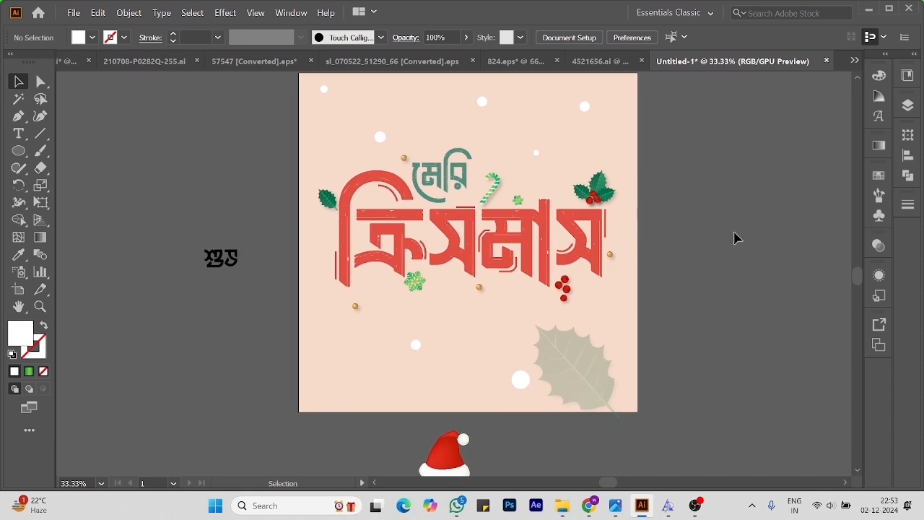
# Scatter more copies of the white circle in varied sizes across the area below the lettering.
pyautogui.moveTo(583, 108); pyautogui.dragTo(342, 375)
pyautogui.moveTo(349, 380); pyautogui.dragTo(346, 378)
pyautogui.moveTo(416, 345); pyautogui.dragTo(604, 319)
pyautogui.click(753, 281)
pyautogui.click(281, 336)
pyautogui.click(501, 334)
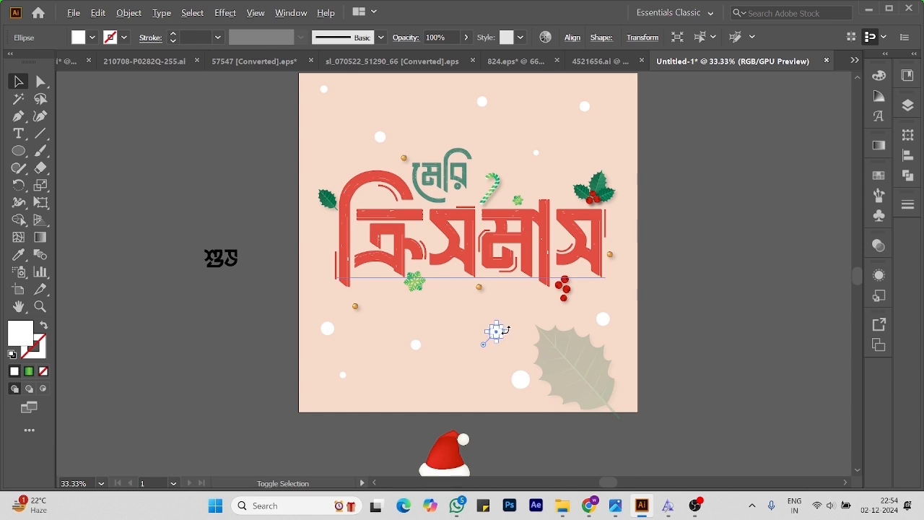
pyautogui.hotkey('ctrl', '+')
pyautogui.moveTo(431, 235); pyautogui.dragTo(433, 240)
pyautogui.click(718, 225)
pyautogui.moveTo(718, 226); pyautogui.dragTo(757, 414)
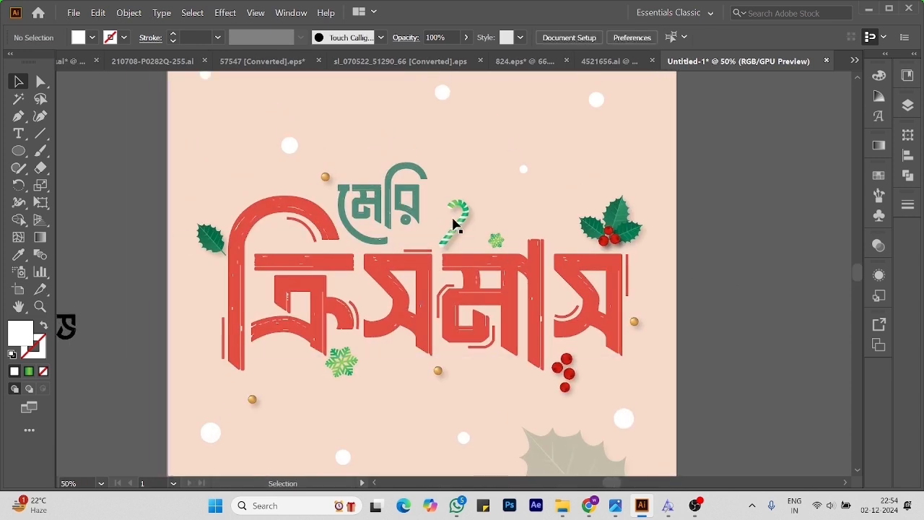
# Adjust the green snowflake below ক্রি and place an enlarged copy of it to the left of the holly cluster.
pyautogui.click(454, 224)
pyautogui.moveTo(342, 364); pyautogui.dragTo(351, 383)
pyautogui.click(798, 358)
pyautogui.moveTo(349, 364); pyautogui.dragTo(551, 237)
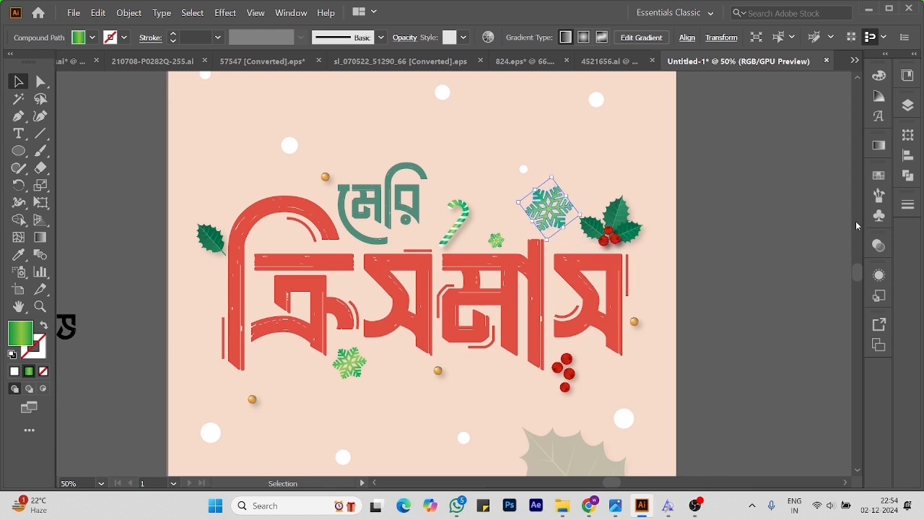
pyautogui.click(830, 225)
# Move the small green snowflake from beside the candy cane to above মেরি.
pyautogui.moveTo(491, 240); pyautogui.dragTo(401, 222)
pyautogui.click(754, 231)
pyautogui.scroll(2, 482, 153)
pyautogui.moveTo(329, 296); pyautogui.dragTo(251, 193)
pyautogui.scroll(-2, 456, 333)
pyautogui.scroll(-4, 788, 284)
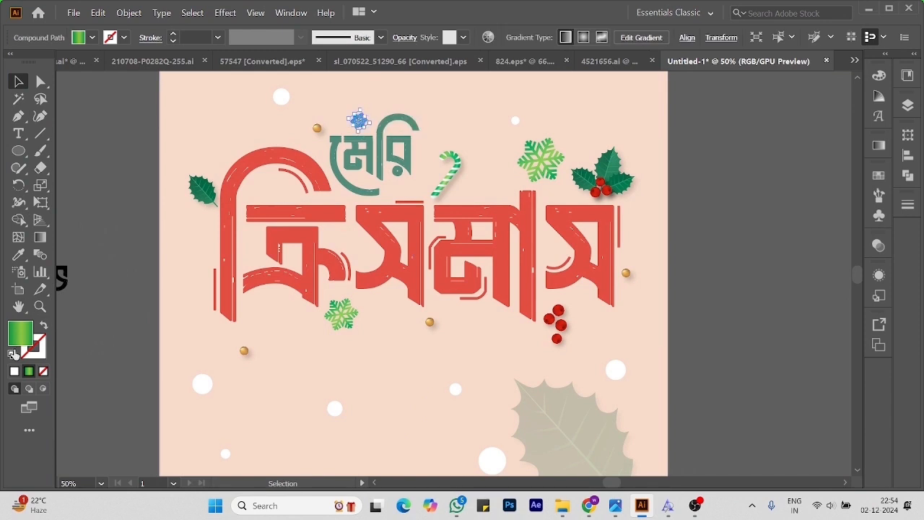
# Recolour the small snowflake above মেরি white by sampling a white circle with the Eyedropper.
pyautogui.press('i')
pyautogui.click(201, 385)
pyautogui.click(18, 82)
pyautogui.click(109, 144)
# Move the white snowflake to the upper left above ক্রি's arch and place a copy near the artboard's upper right edge.
pyautogui.moveTo(530, 229); pyautogui.dragTo(537, 323)
pyautogui.moveTo(366, 219); pyautogui.dragTo(358, 149)
pyautogui.moveTo(369, 146); pyautogui.dragTo(217, 228)
pyautogui.click(397, 169)
pyautogui.click(681, 203)
pyautogui.click(643, 205)
pyautogui.click(249, 220)
# Duplicate the white snowflake across the area below the lettering, including one near the artboard's right edge.
pyautogui.moveTo(487, 308); pyautogui.dragTo(478, 225)
pyautogui.moveTo(206, 148); pyautogui.dragTo(259, 441)
pyautogui.moveTo(526, 388); pyautogui.dragTo(511, 229)
pyautogui.moveTo(245, 282); pyautogui.dragTo(624, 208)
pyautogui.click(457, 310)
pyautogui.click(702, 215)
# Lower the holly cluster so that it overlaps the upper right corner of the last স.
pyautogui.moveTo(708, 211); pyautogui.dragTo(718, 392)
pyautogui.moveTo(600, 216); pyautogui.dragTo(595, 233)
pyautogui.click(729, 267)
pyautogui.moveTo(758, 277); pyautogui.dragTo(772, 260)
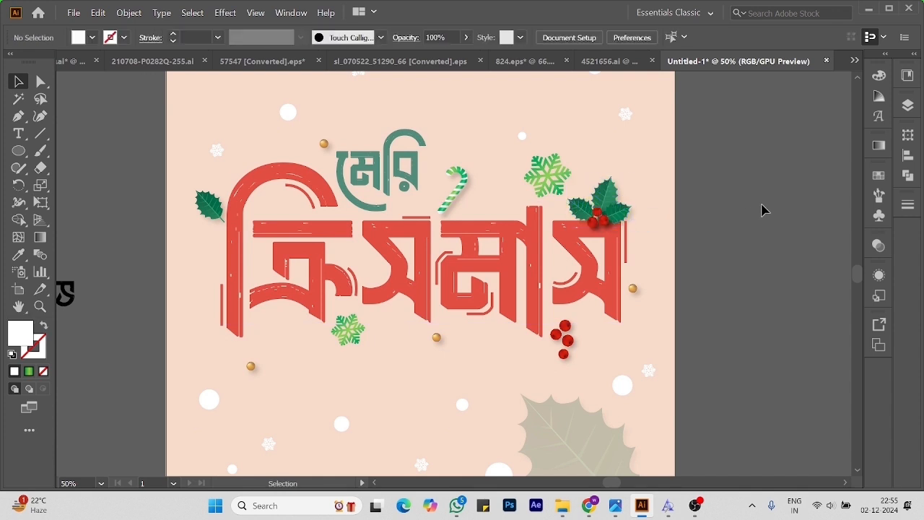
# Place a copy of the red berry cluster inside the arch of ক্রি.
pyautogui.click(565, 337)
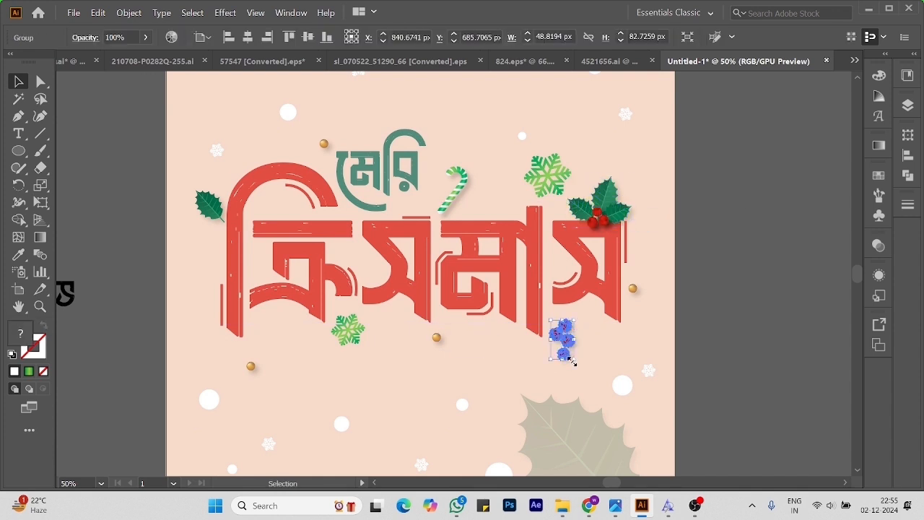
pyautogui.click(554, 318)
pyautogui.moveTo(562, 354); pyautogui.dragTo(256, 214)
pyautogui.click(739, 248)
pyautogui.click(390, 312)
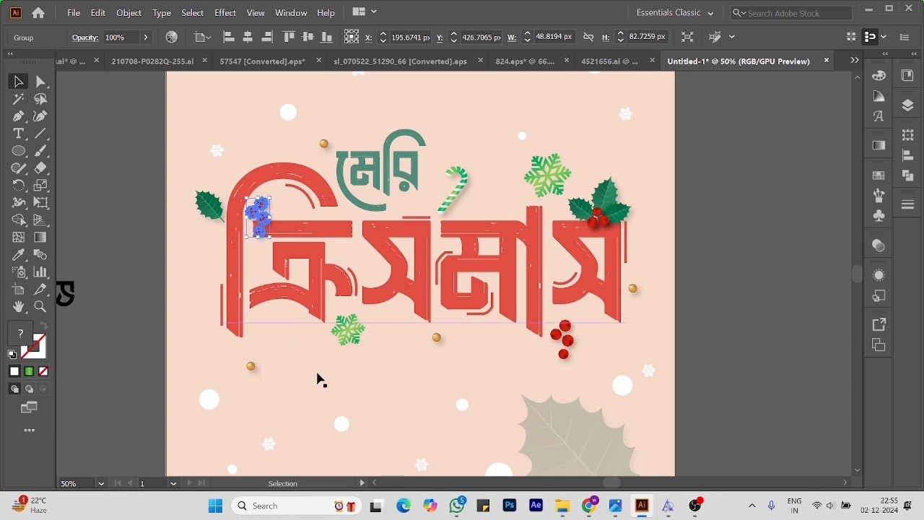
pyautogui.click(320, 380)
# Delete the uppermost and lowest berries from the copied cluster in ক্রি's arch, keeping two berries.
pyautogui.doubleClick(263, 218)
pyautogui.click(261, 205)
pyautogui.press('Delete')
pyautogui.click(261, 231)
pyautogui.press('Delete')
pyautogui.doubleClick(736, 261)
# Nudge the two remaining berries into place and move the single holly leaf onto ক্রি's arch beside them.
pyautogui.moveTo(264, 217)
pyautogui.mouseDown()
pyautogui.moveTo(275, 211)
pyautogui.moveTo(268, 218)
pyautogui.mouseUp()
pyautogui.click(748, 225)
pyautogui.click(788, 233)
pyautogui.moveTo(209, 207); pyautogui.dragTo(242, 209)
pyautogui.click(787, 271)
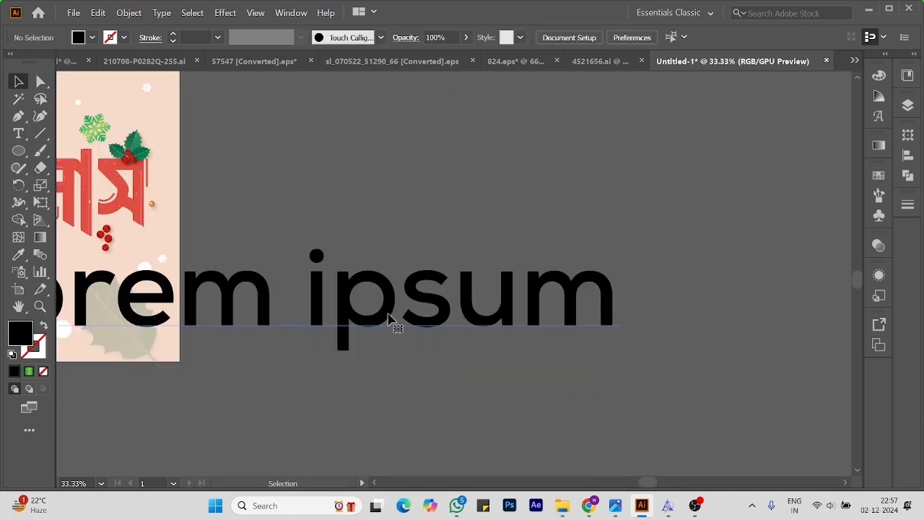
# Replace the placeholder text with "Merry Christmas".
pyautogui.click(390, 320)
pyautogui.hotkey('ctrl', 'a')
pyautogui.write('Me')
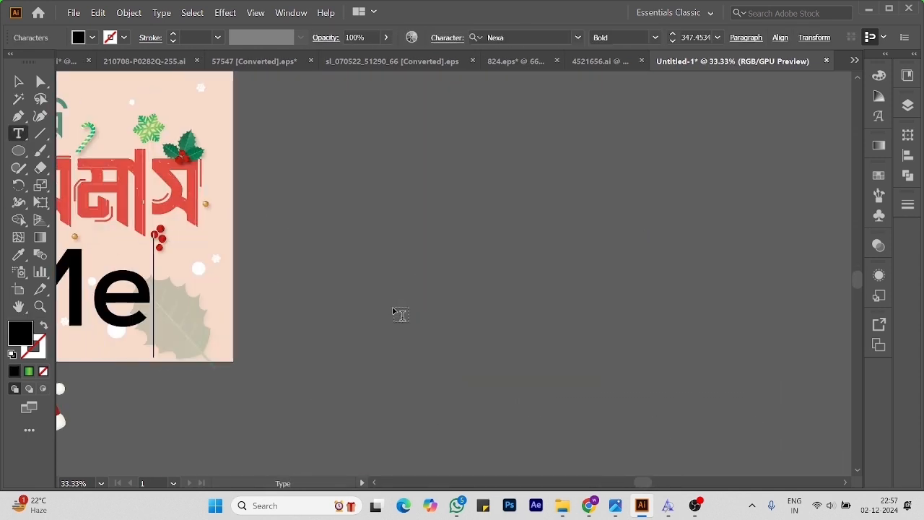
pyautogui.write('rry Christmas')
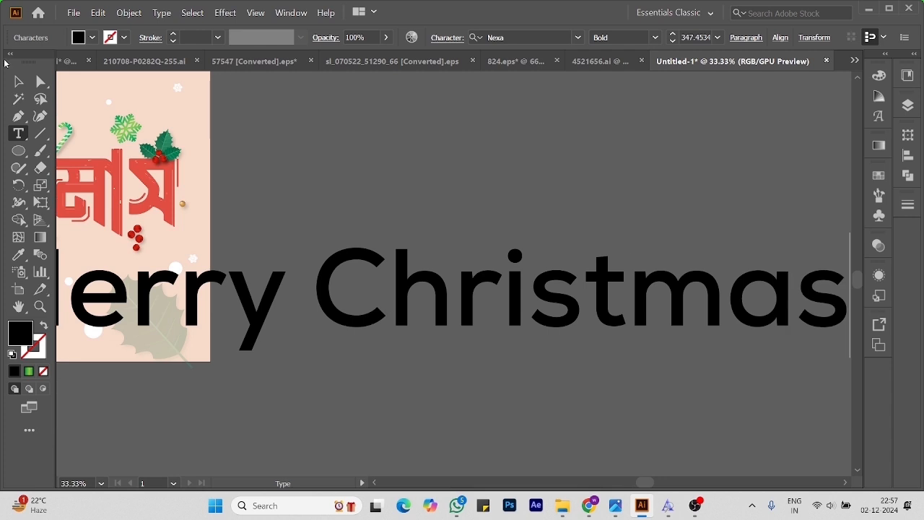
pyautogui.press('Escape')
# Set the Merry Christmas text's font size to 100 pt.
pyautogui.click(446, 37)
pyautogui.click(347, 103)
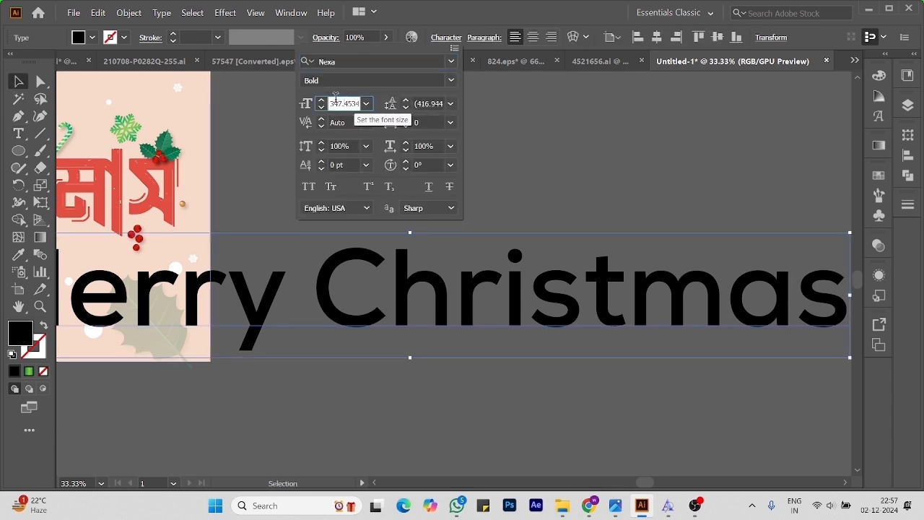
pyautogui.write('100')
pyautogui.press('Return')
pyautogui.click(376, 106)
# Scale the Merry Christmas text down and centre it horizontally near the artboard's bottom edge.
pyautogui.moveTo(156, 326); pyautogui.dragTo(539, 325)
pyautogui.click(539, 324)
pyautogui.moveTo(608, 333); pyautogui.dragTo(519, 321)
pyautogui.click(657, 36)
pyautogui.moveTo(448, 323); pyautogui.dragTo(449, 351)
# Draw a small helper circle beside the artboard and fill it with the lettering's red using the Eyedropper.
pyautogui.click(14, 260)
pyautogui.scroll(1, 546, 352)
pyautogui.click(19, 151)
pyautogui.moveTo(687, 171); pyautogui.dragTo(702, 185)
pyautogui.click(19, 255)
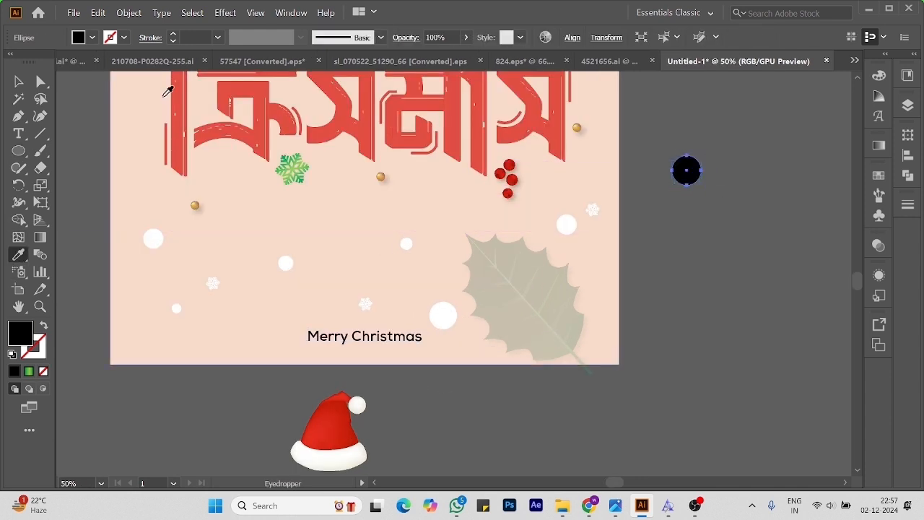
pyautogui.click(174, 94)
# Recolour the Merry Christmas text with the helper circle's red using the Eyedropper, and delete the circle.
pyautogui.click(41, 81)
pyautogui.click(365, 337)
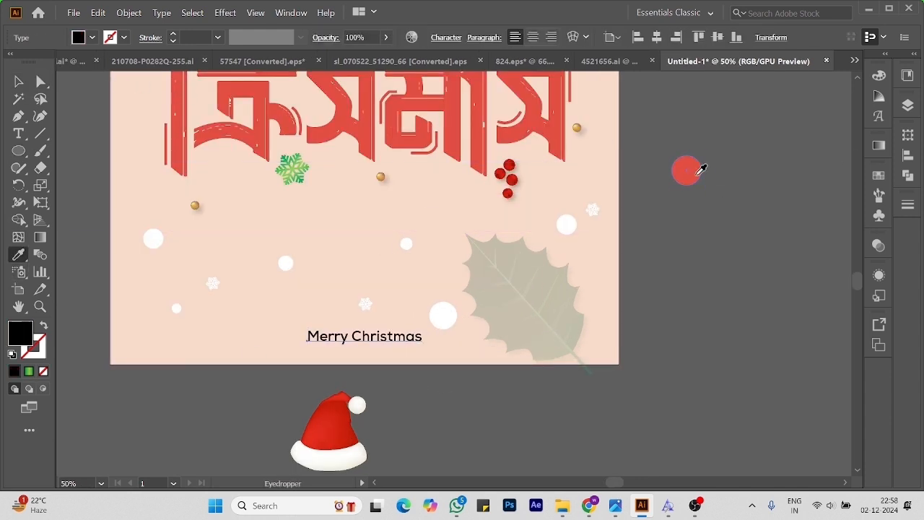
pyautogui.click(699, 172)
pyautogui.click(42, 82)
pyautogui.click(687, 180)
pyautogui.press('Delete')
pyautogui.moveTo(706, 214); pyautogui.dragTo(751, 326)
pyautogui.press('v')
pyautogui.moveTo(565, 409); pyautogui.dragTo(574, 417)
pyautogui.click(792, 354)
pyautogui.scroll(-1, 452, 359)
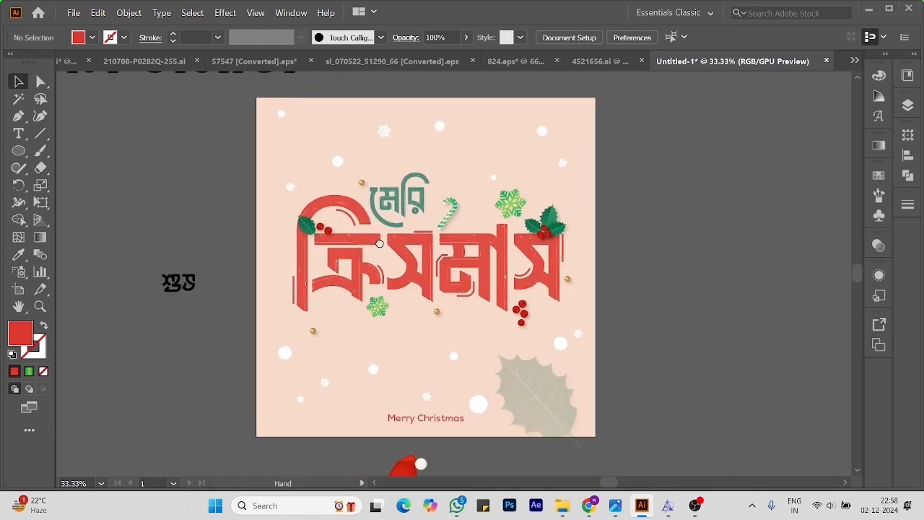
# Shift the large white circle beside the big faded leaf slightly, and select all white dots and snowflakes on the artboard without the Santa hat.
pyautogui.moveTo(478, 412); pyautogui.dragTo(481, 415)
pyautogui.click(283, 354)
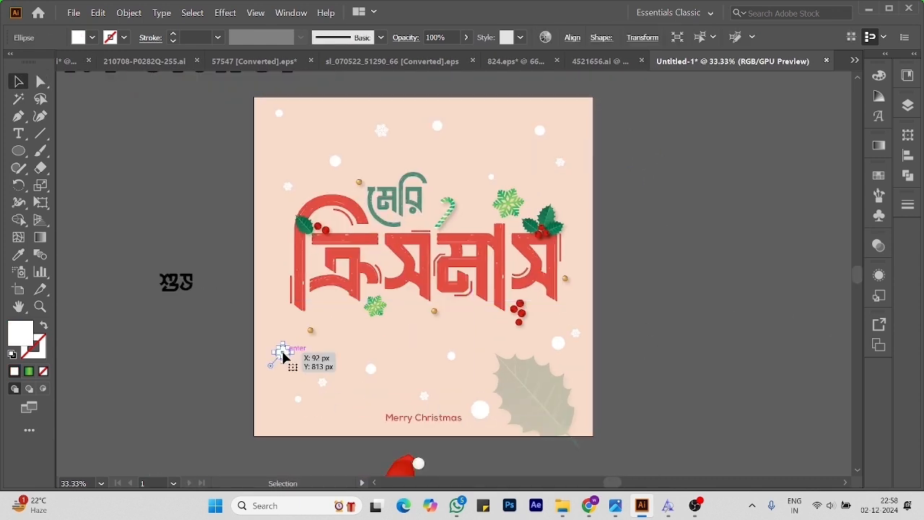
pyautogui.click(192, 13)
pyautogui.click(365, 173)
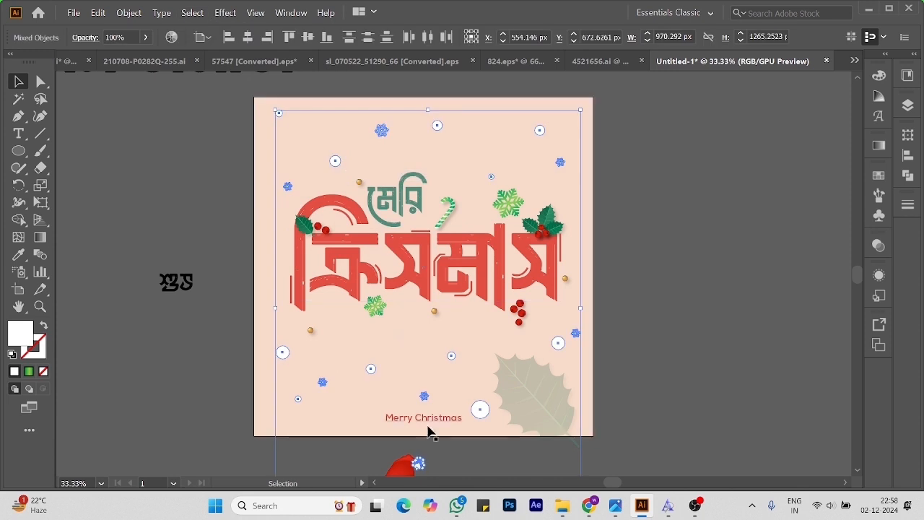
pyautogui.scroll(-1, 602, 382)
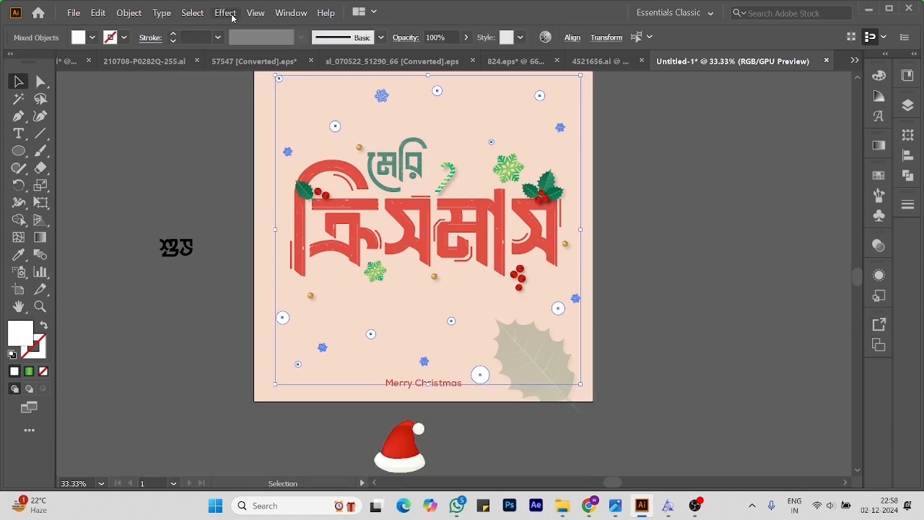
# Try a Gaussian Blur with a radius of about 4 pixels on the selected white dots and snowflakes.
pyautogui.click(226, 13)
pyautogui.moveTo(257, 249)
pyautogui.click(401, 247)
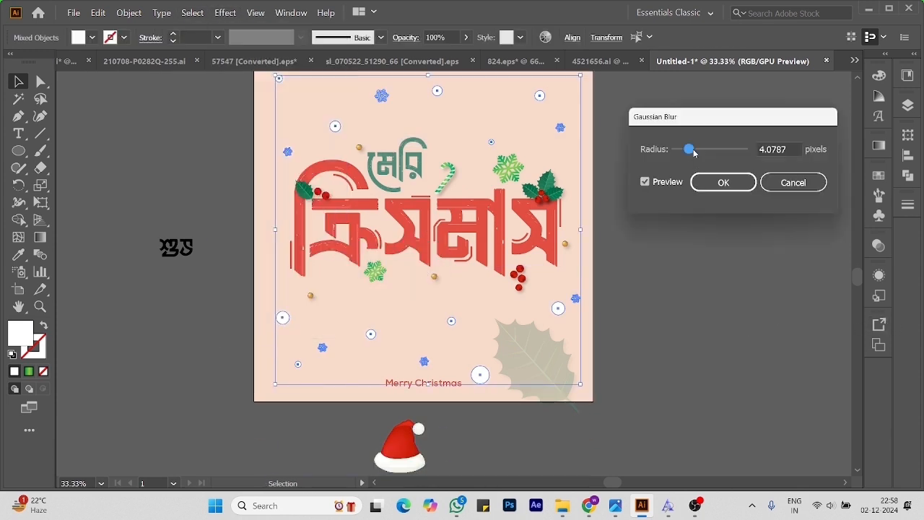
pyautogui.click(711, 184)
pyautogui.click(700, 225)
pyautogui.moveTo(689, 266); pyautogui.dragTo(695, 294)
pyautogui.hotkey('ctrl', 'z')
# Try a weaker Gaussian Blur with a radius of about 3.36 pixels on the white dots and snowflakes.
pyautogui.click(226, 13)
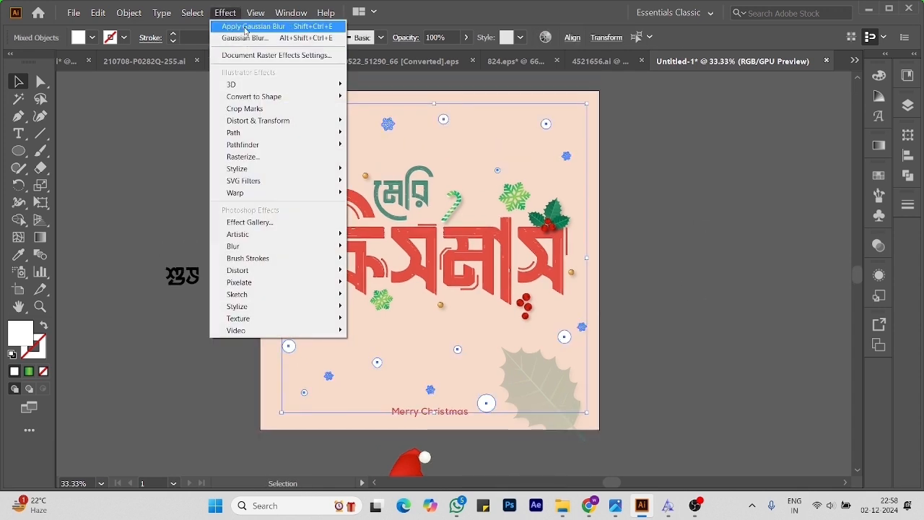
pyautogui.click(246, 38)
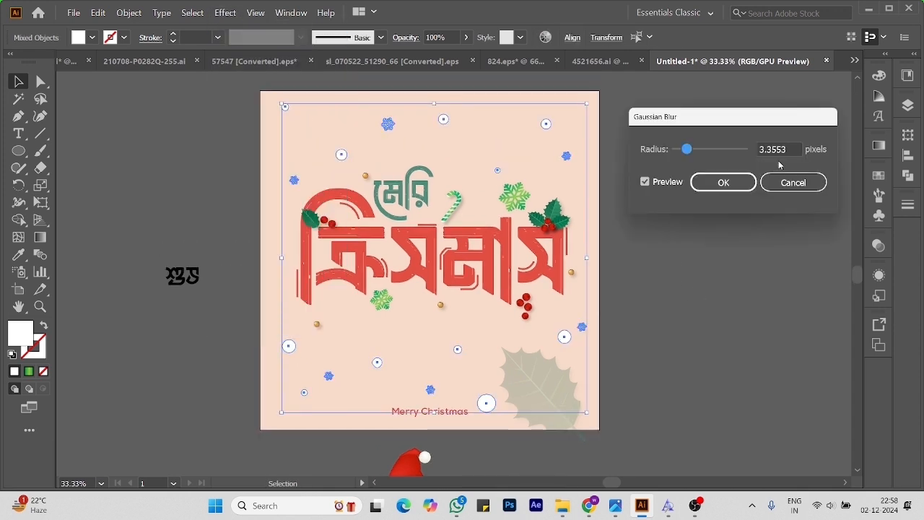
pyautogui.click(724, 183)
pyautogui.click(691, 240)
pyautogui.scroll(-1, 701, 258)
pyautogui.hscroll(1, 701, 257)
pyautogui.hotkey('ctrl', 'z')
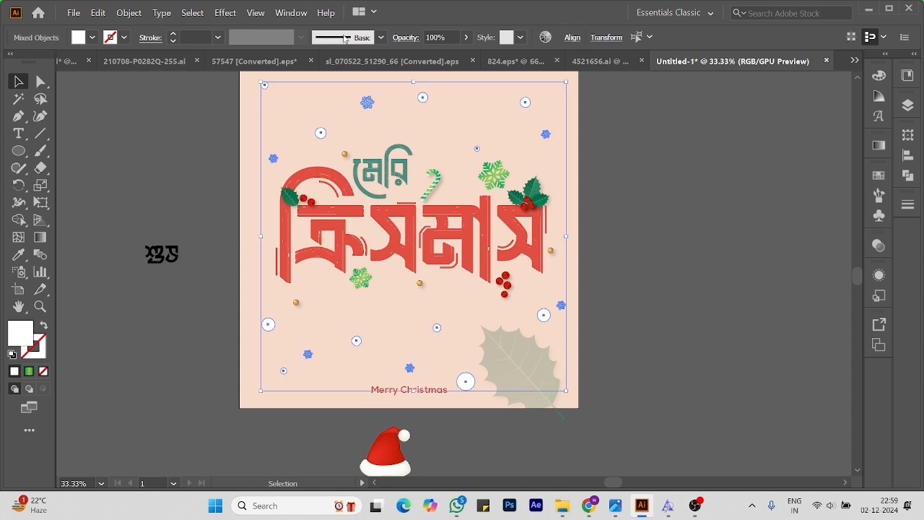
# Reduce the opacity of the white dots and snowflakes to 59%.
pyautogui.click(466, 37)
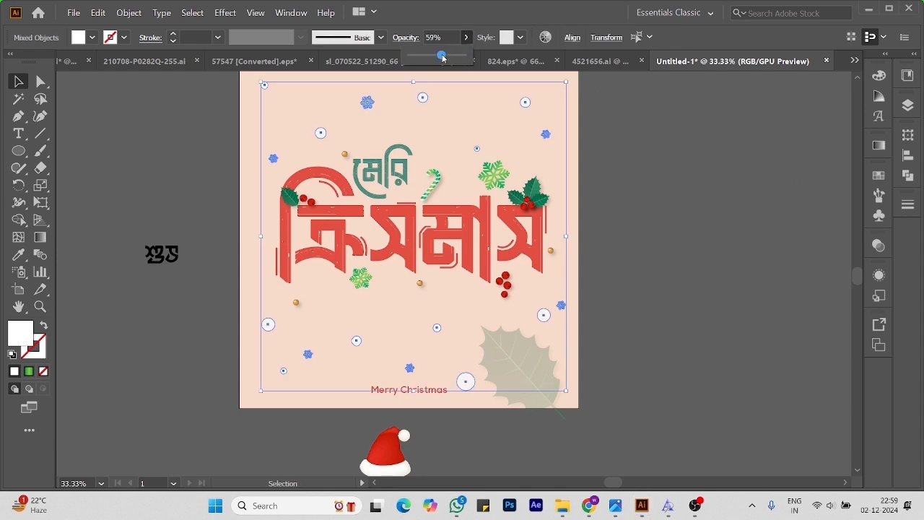
pyautogui.click(710, 237)
pyautogui.scroll(1, 722, 295)
pyautogui.hotkey('ctrl', '=')
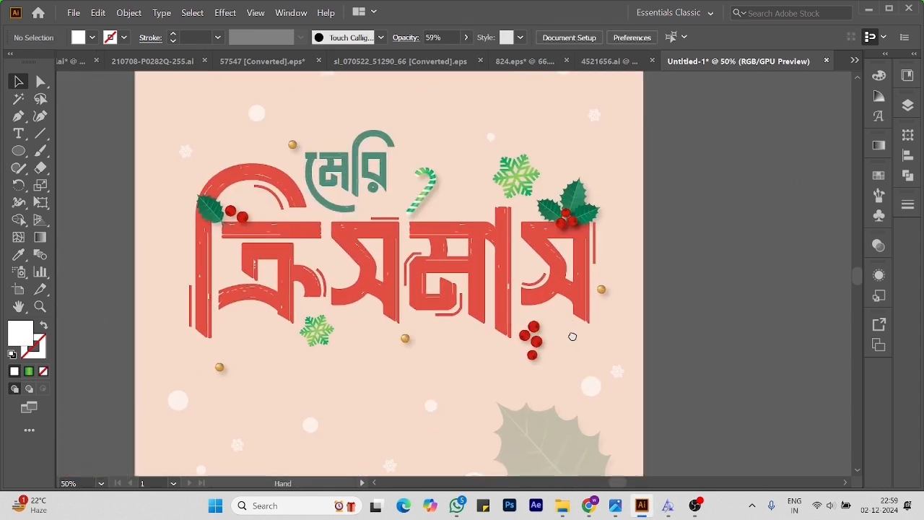
# Add a drop shadow with a Y offset of 17 px to the মেরি and ক্রিসমাস lettering.
pyautogui.click(287, 297)
pyautogui.keyDown('shift'); pyautogui.click(328, 179); pyautogui.keyUp('shift')
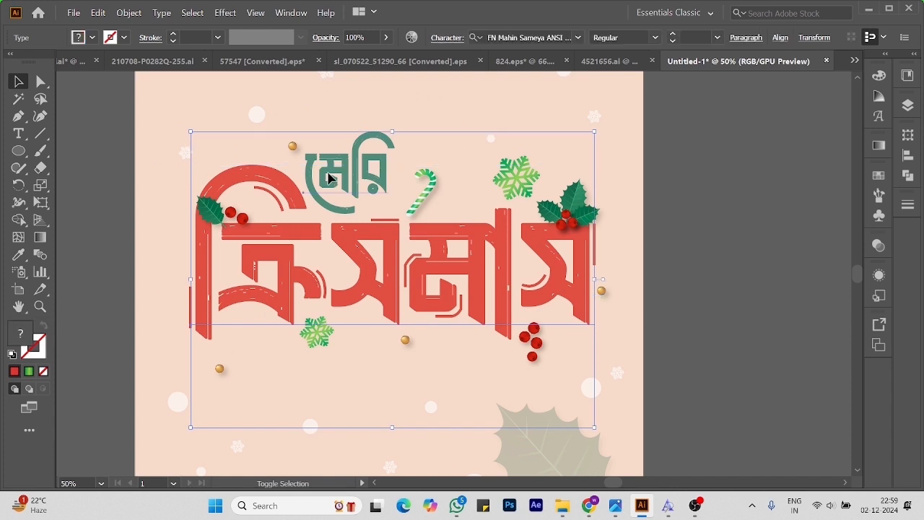
pyautogui.click(226, 13)
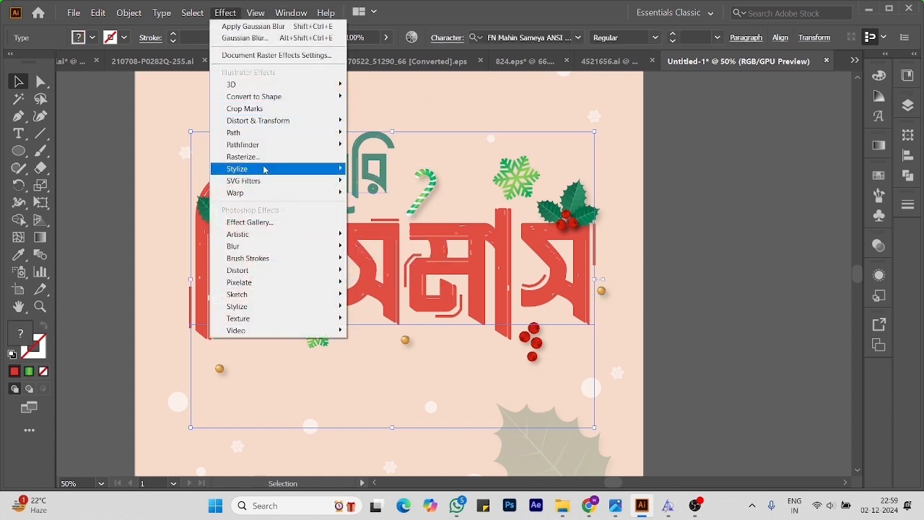
pyautogui.moveTo(272, 174)
pyautogui.click(422, 170)
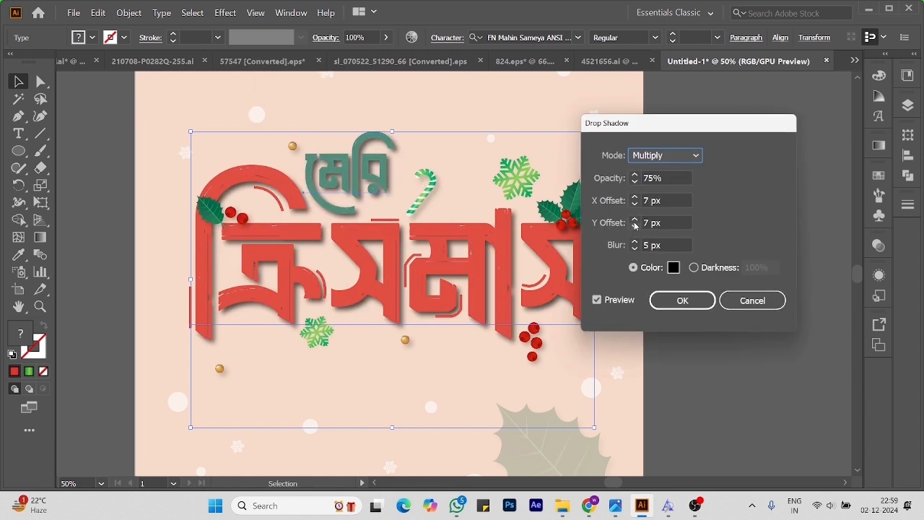
pyautogui.moveTo(635, 220); pyautogui.dragTo(635, 220)
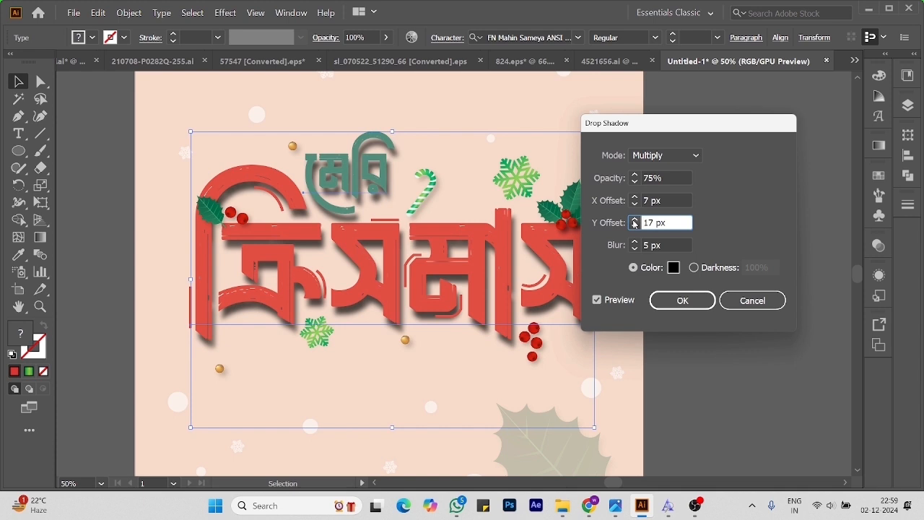
# Set the lettering shadow's opacity to 15% and its X offset to 0 px, and apply the effect.
pyautogui.click(663, 177)
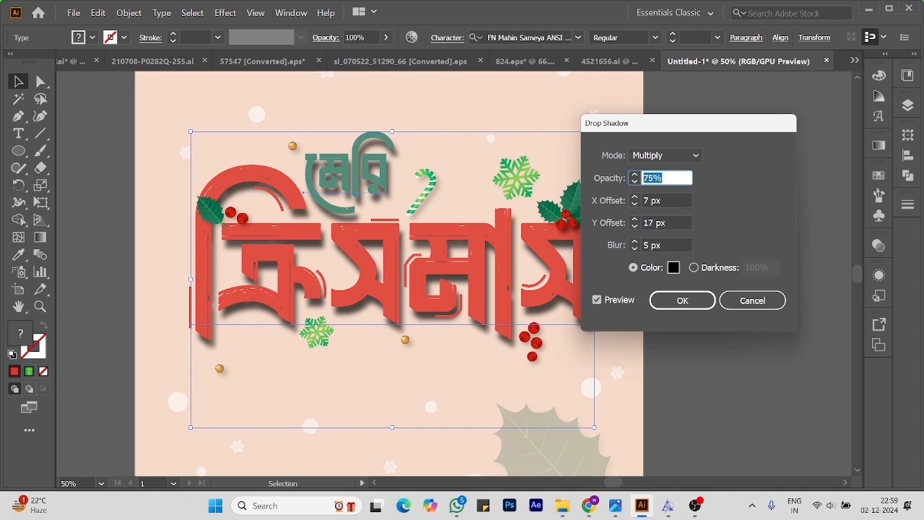
pyautogui.click(673, 200)
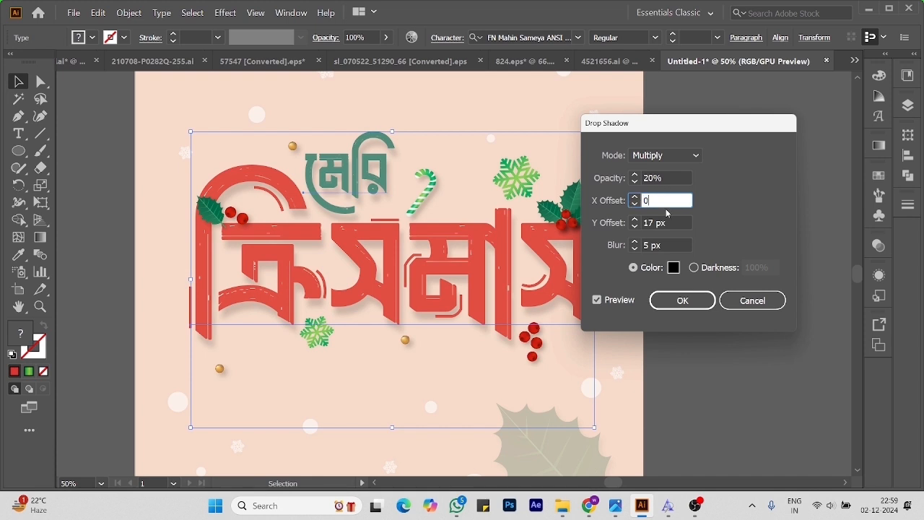
pyautogui.click(673, 223)
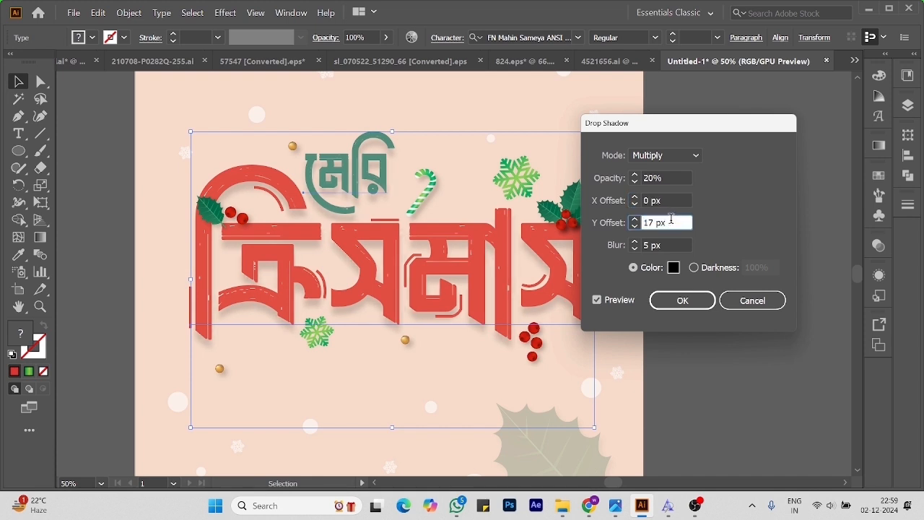
pyautogui.click(661, 177)
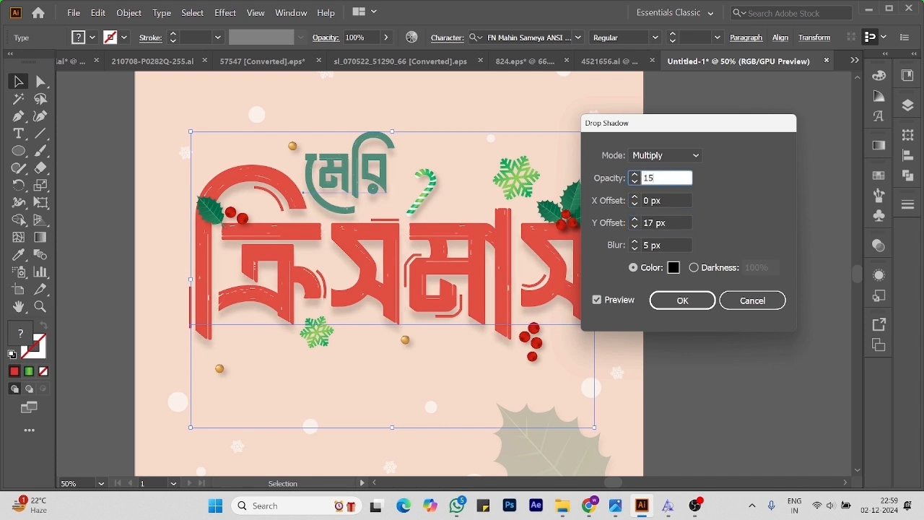
pyautogui.click(686, 303)
pyautogui.click(763, 288)
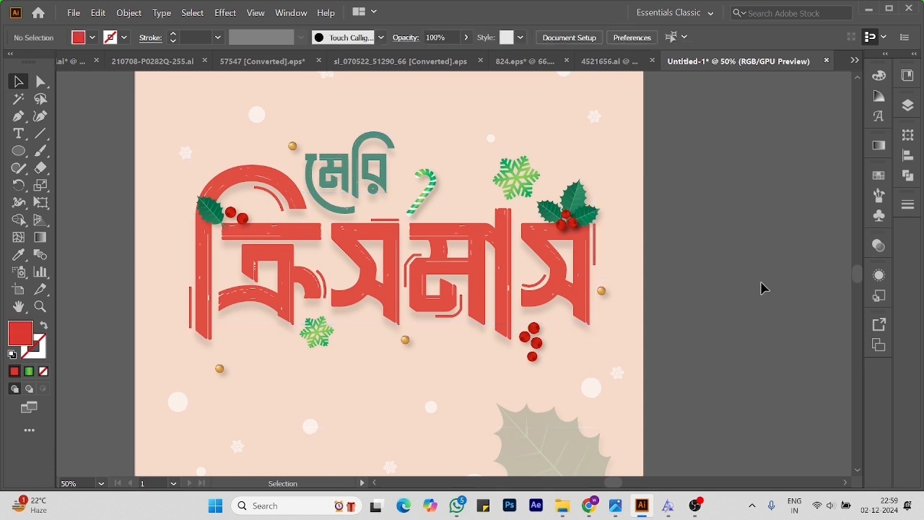
# Try recolouring the red accent strokes around ক্রি white.
pyautogui.keyDown('ctrl'); pyautogui.keyDown('alt'); pyautogui.click(739, 291); pyautogui.keyUp('alt'); pyautogui.keyUp('ctrl')
pyautogui.moveTo(539, 339); pyautogui.dragTo(682, 309)
pyautogui.keyDown('ctrl'); pyautogui.click(426, 232); pyautogui.keyUp('ctrl')
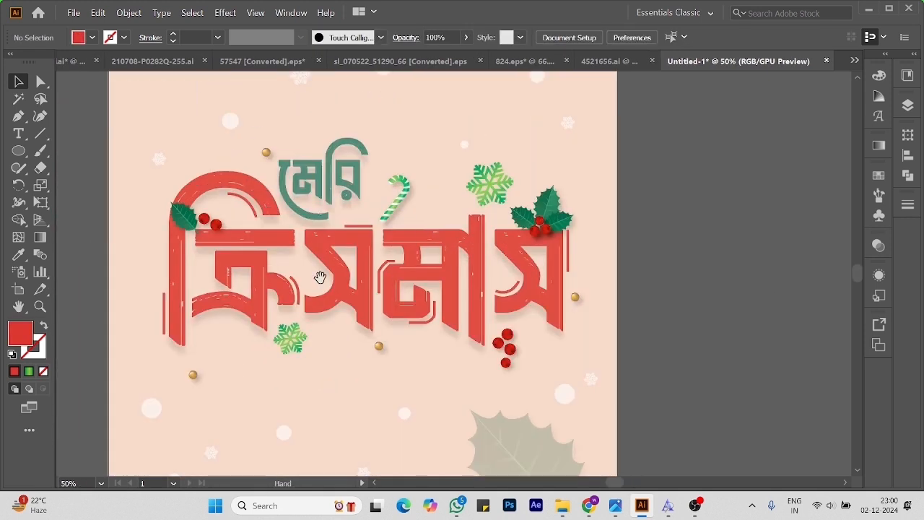
pyautogui.moveTo(320, 276); pyautogui.dragTo(412, 250)
pyautogui.click(256, 281)
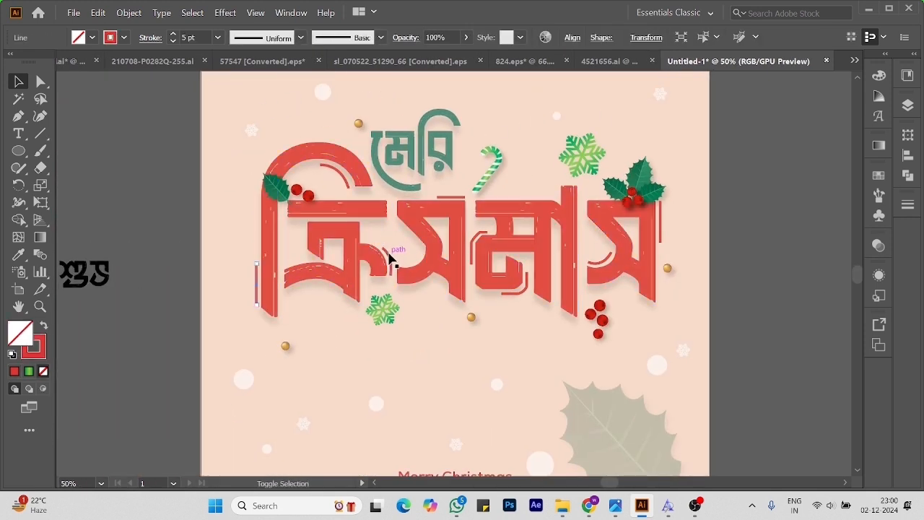
pyautogui.keyDown('shift'); pyautogui.click(346, 184); pyautogui.keyUp('shift')
pyautogui.click(37, 354)
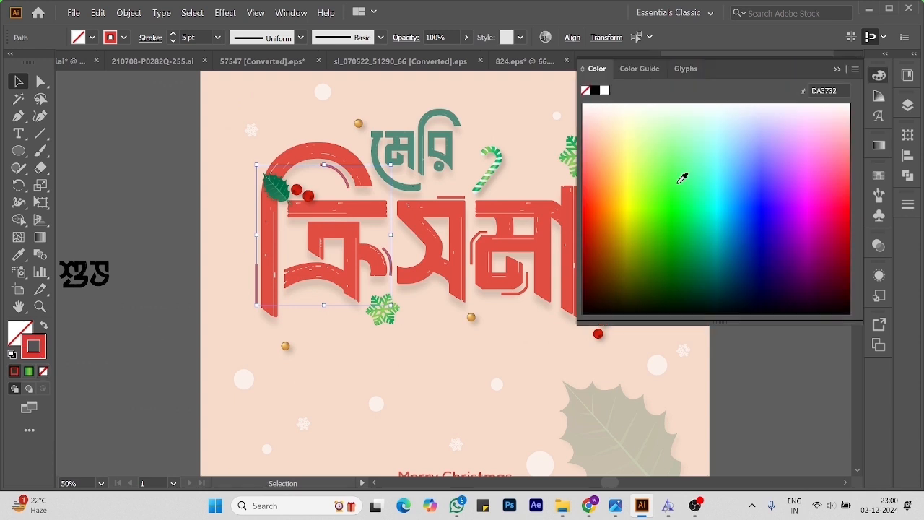
pyautogui.click(606, 93)
pyautogui.click(165, 275)
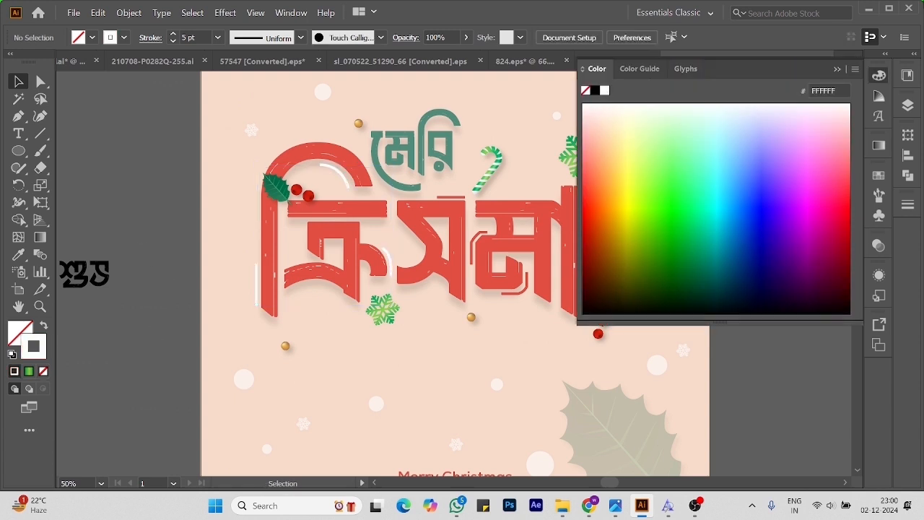
pyautogui.click(840, 70)
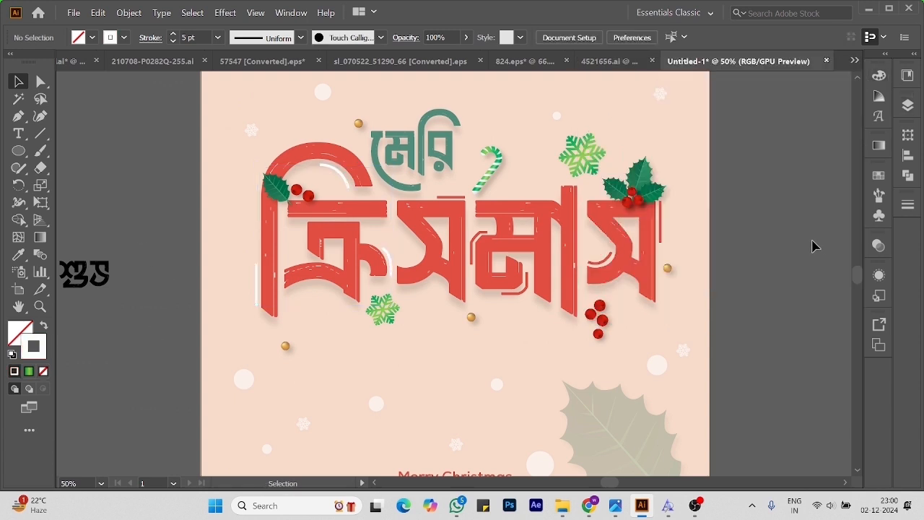
pyautogui.hotkey('ctrl', 'z')
pyautogui.click(813, 259)
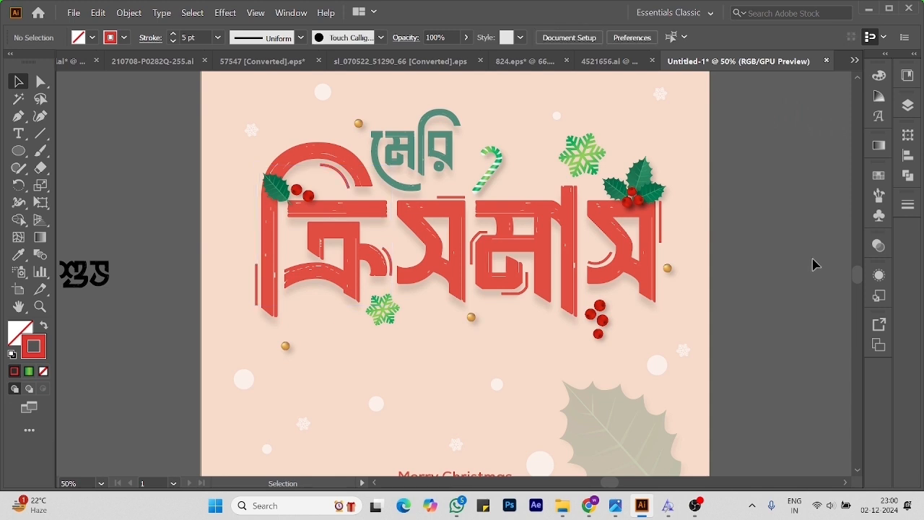
# Draw a curved highlight line along the top arc of রি in মেরি and colour its stroke white.
pyautogui.keyDown('ctrl'); pyautogui.click(403, 171); pyautogui.keyUp('ctrl')
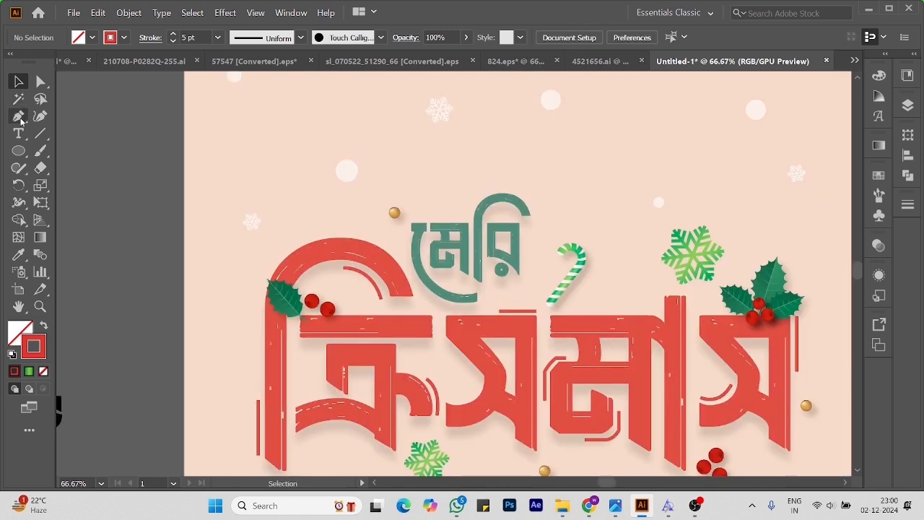
pyautogui.keyDown('ctrl'); pyautogui.click(523, 261); pyautogui.keyUp('ctrl')
pyautogui.click(469, 210)
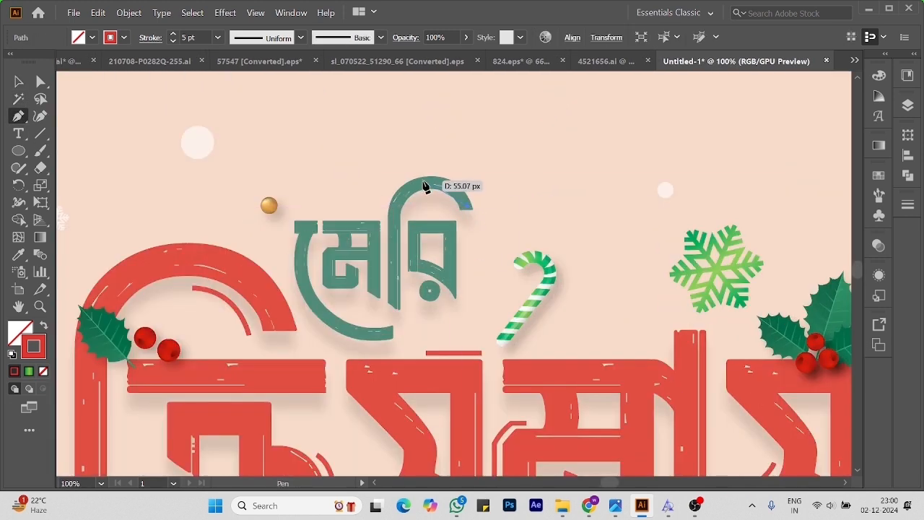
pyautogui.press('a')
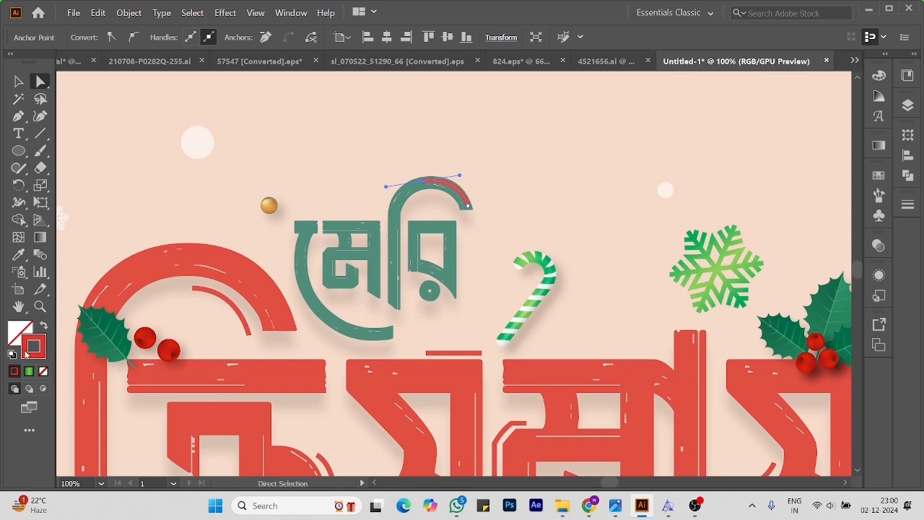
pyautogui.click(880, 76)
pyautogui.click(839, 70)
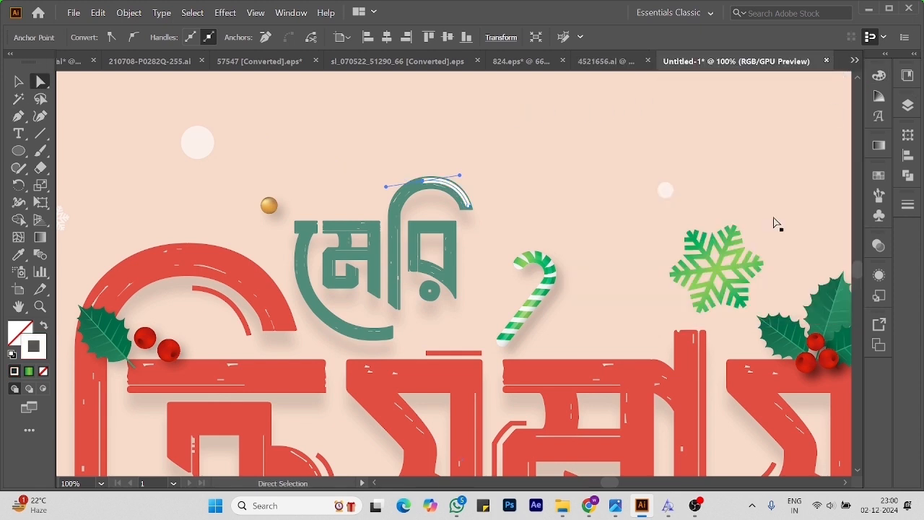
# Set the stroke weight of the white highlight on the রি arc to 2 pt.
pyautogui.click(908, 175)
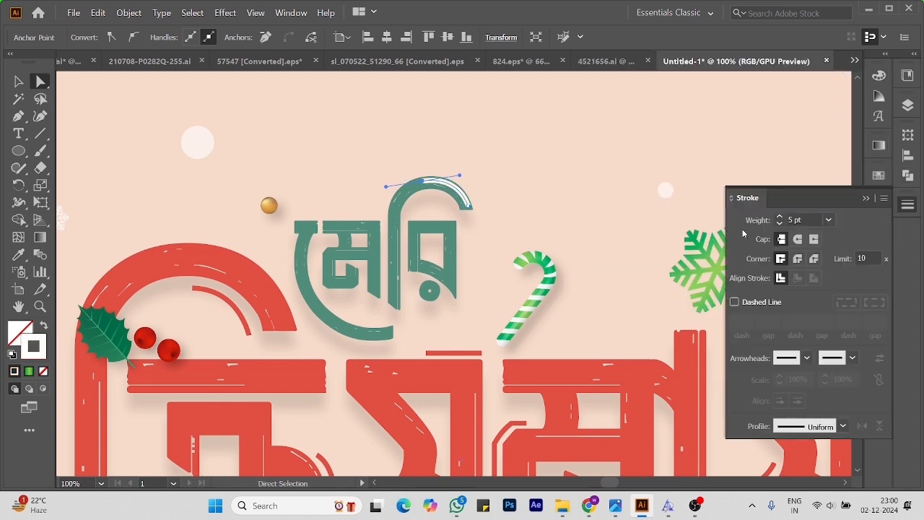
pyautogui.click(477, 226)
pyautogui.scroll(-2, 439, 227)
pyautogui.click(778, 144)
# Draw a curved highlight along the inner bend of the first স in ক্রিসমাস, copying the white 2 pt stroke.
pyautogui.click(19, 116)
pyautogui.scroll(1, 395, 333)
pyautogui.moveTo(395, 333); pyautogui.dragTo(488, 319)
pyautogui.click(483, 238)
pyautogui.click(19, 82)
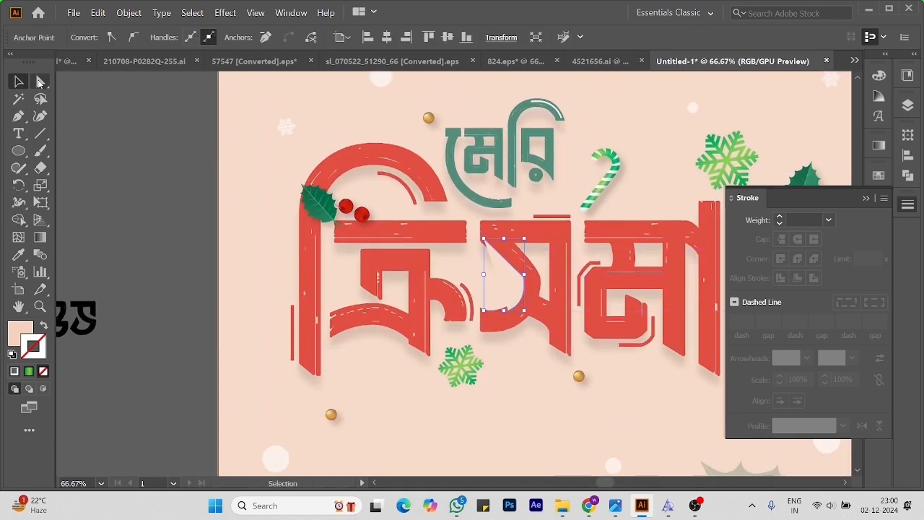
pyautogui.click(545, 102)
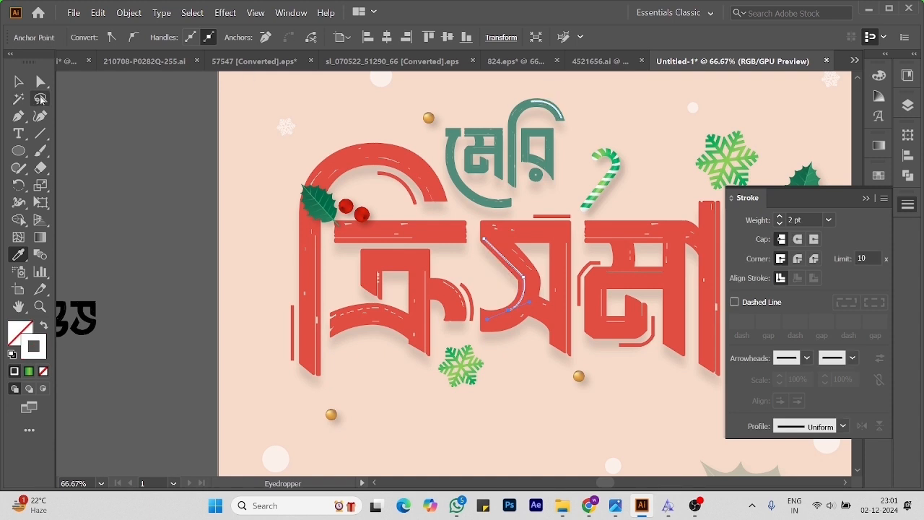
pyautogui.click(41, 81)
pyautogui.click(140, 152)
# Draw a white highlight up the stem and over the large arch of ক্রি, and adjust its curve to follow the arch.
pyautogui.moveTo(512, 367); pyautogui.dragTo(453, 376)
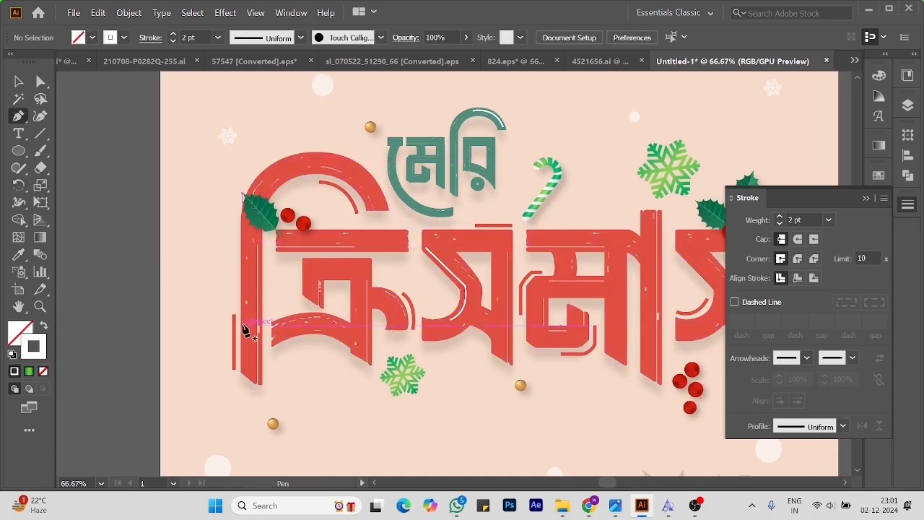
pyautogui.moveTo(246, 216); pyautogui.dragTo(336, 155)
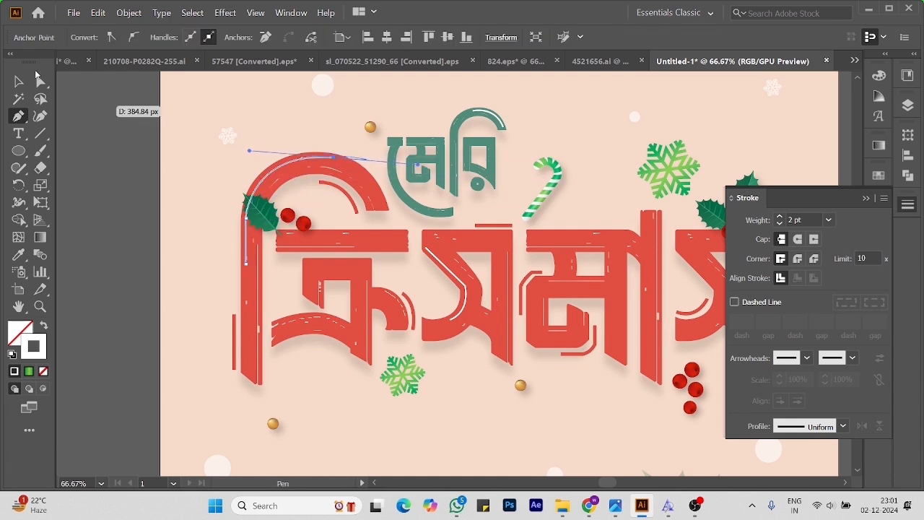
pyautogui.click(40, 80)
pyautogui.click(139, 211)
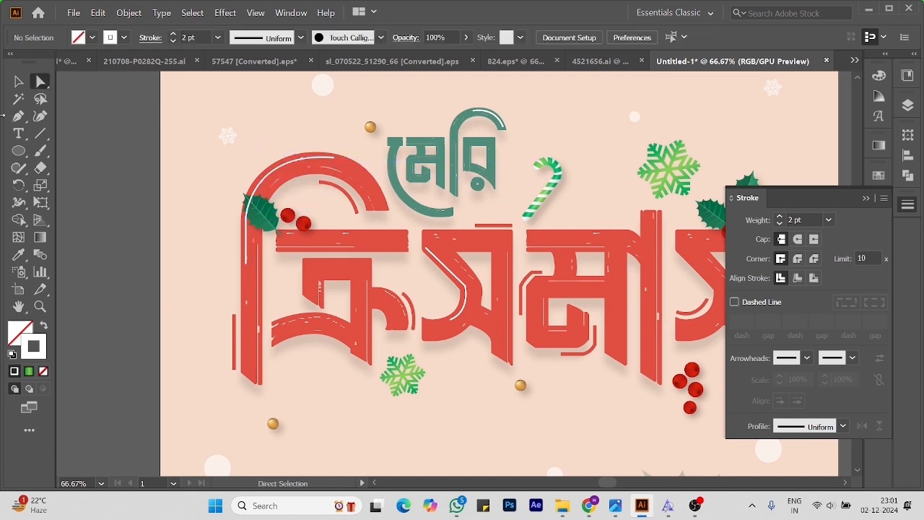
pyautogui.click(334, 157)
pyautogui.moveTo(250, 151); pyautogui.dragTo(257, 145)
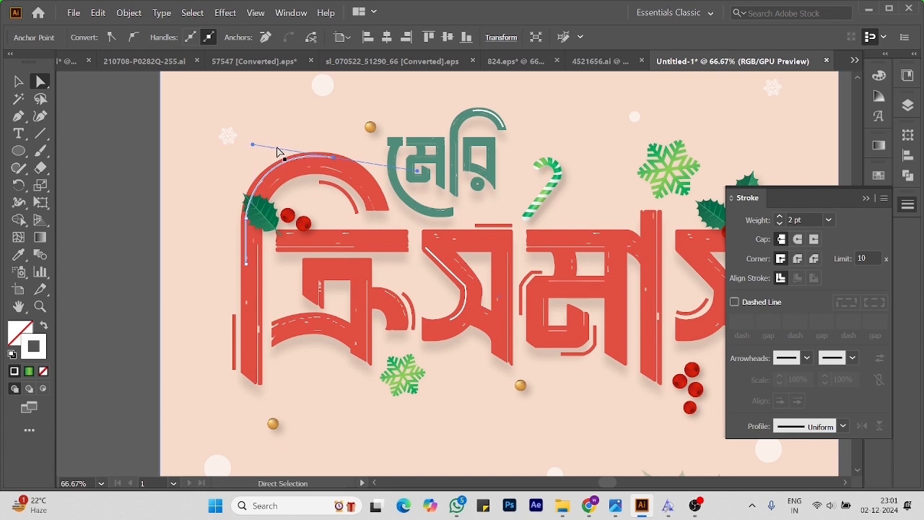
# Bring the holly leaf on the ক্রি arch to the front of the white highlight.
pyautogui.click(18, 81)
pyautogui.click(103, 157)
pyautogui.click(270, 216)
pyautogui.hotkey('ctrl', 'shift', ']')
pyautogui.click(124, 241)
# Draw a highlight down the inner stem and along the lower curve of ক্র, match it to the white 2 pt stroke, and refine its points.
pyautogui.moveTo(462, 360); pyautogui.dragTo(381, 363)
pyautogui.press('p')
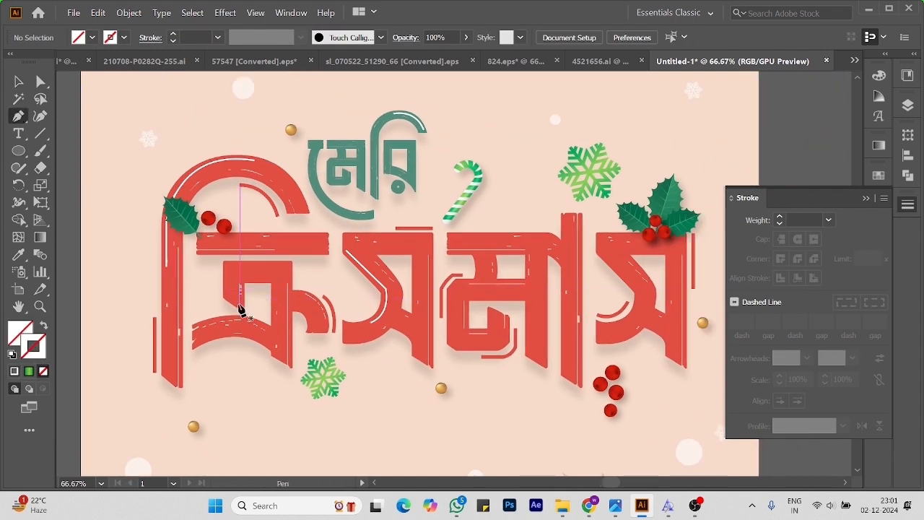
pyautogui.moveTo(275, 289); pyautogui.dragTo(276, 318)
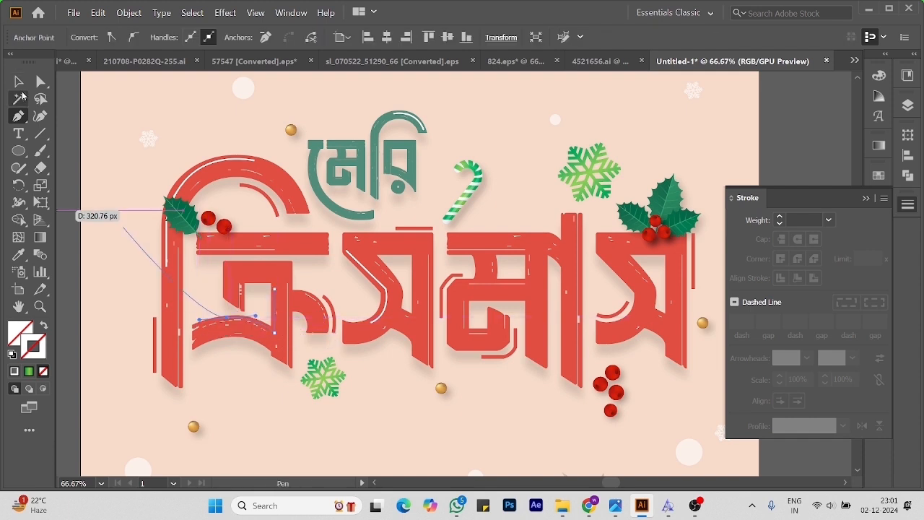
pyautogui.click(18, 82)
pyautogui.click(19, 255)
pyautogui.click(191, 175)
pyautogui.click(40, 81)
pyautogui.click(68, 108)
pyautogui.moveTo(229, 317); pyautogui.dragTo(276, 337)
pyautogui.click(75, 238)
pyautogui.click(72, 234)
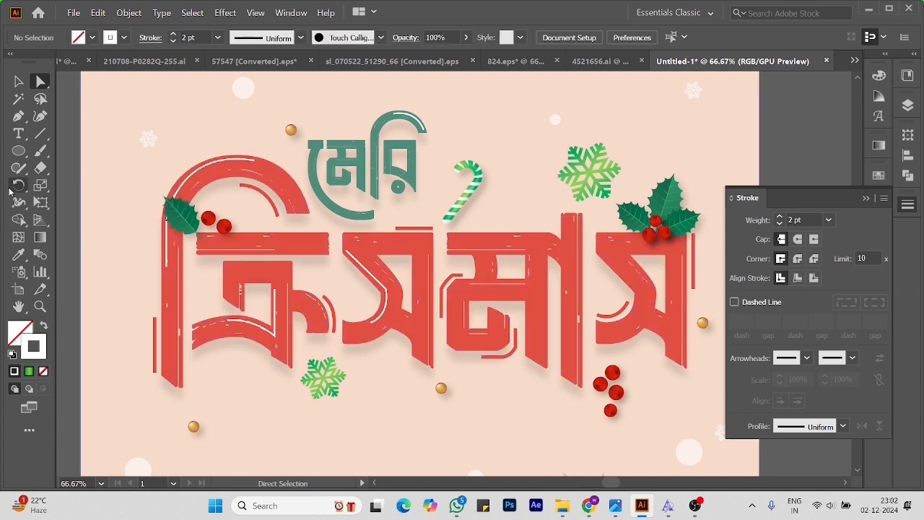
# Draw a vertical white highlight on the tall stem of ম in মেরি.
pyautogui.click(18, 117)
pyautogui.hotkey('ctrl', '+')
pyautogui.moveTo(304, 172); pyautogui.dragTo(419, 313)
pyautogui.hotkey('ctrl', '+')
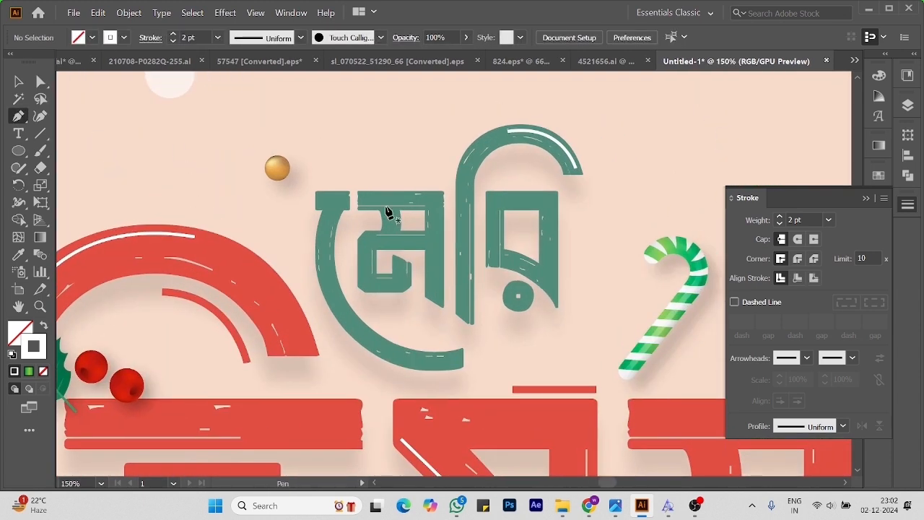
pyautogui.click(438, 196)
pyautogui.click(439, 300)
pyautogui.click(40, 82)
pyautogui.click(249, 160)
# Draw a curved highlight along the large hook of মে, apply the white 2 pt stroke, and adjust its starting point.
pyautogui.click(19, 116)
pyautogui.click(325, 213)
pyautogui.moveTo(394, 359); pyautogui.dragTo(459, 379)
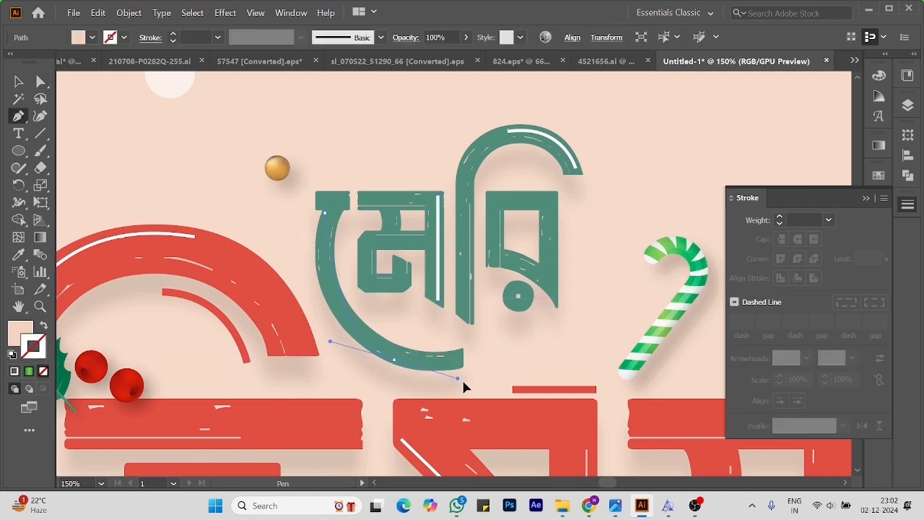
pyautogui.click(497, 409)
pyautogui.press('i')
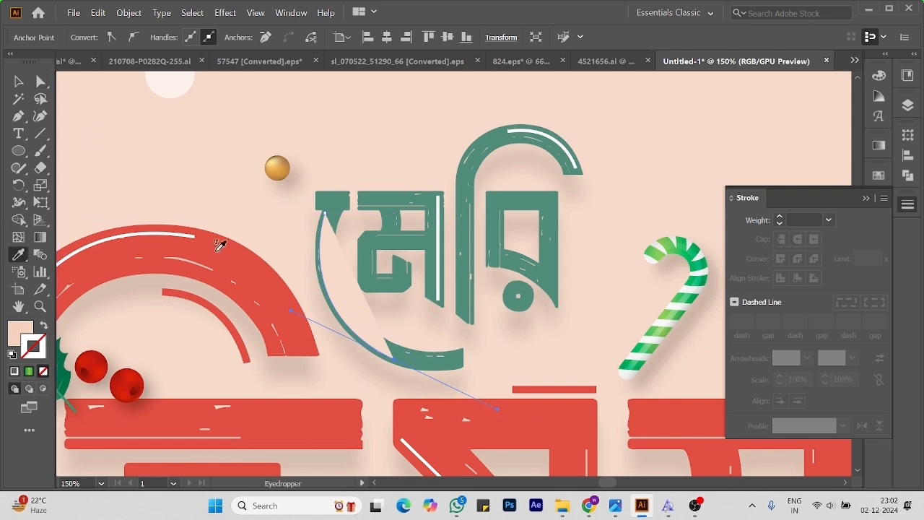
pyautogui.click(442, 196)
pyautogui.click(234, 197)
pyautogui.moveTo(325, 212); pyautogui.dragTo(327, 210)
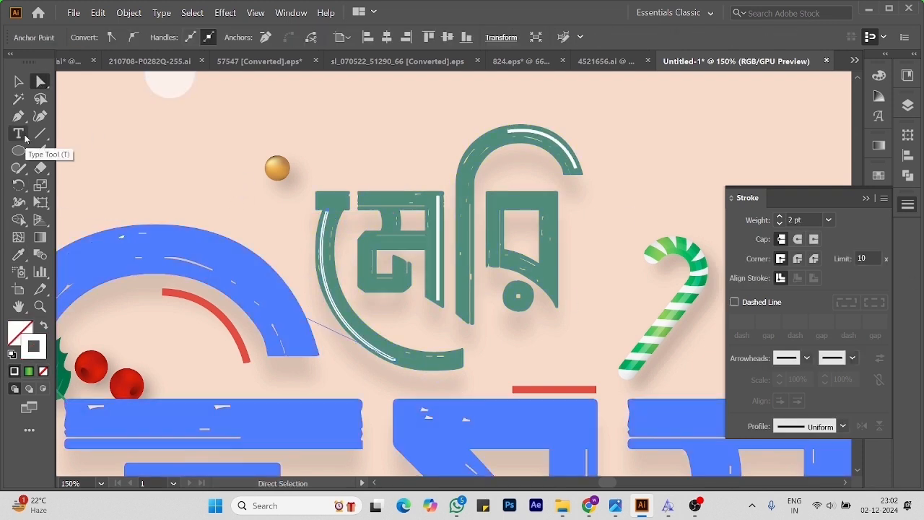
# Draw a short vertical white highlight on the stem of র in মেরি and adjust its lower end.
pyautogui.click(18, 116)
pyautogui.click(541, 216)
pyautogui.keyDown('shift'); pyautogui.click(542, 267); pyautogui.keyUp('shift')
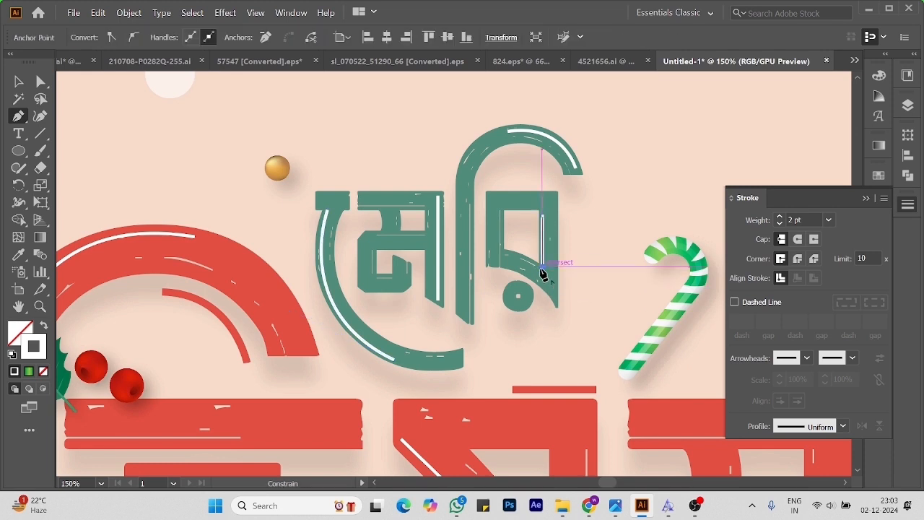
pyautogui.click(492, 257)
pyautogui.press('ctrl')
pyautogui.click(595, 234)
pyautogui.click(543, 216)
pyautogui.keyDown('shift'); pyautogui.click(543, 270); pyautogui.keyUp('shift')
pyautogui.click(576, 272)
pyautogui.moveTo(543, 271); pyautogui.dragTo(545, 273)
pyautogui.click(571, 289)
# Draw a vertical white 2 pt highlight on the main stem of ম in ক্রিসমাস.
pyautogui.keyDown('ctrl'); pyautogui.keyDown('alt'); pyautogui.click(537, 302); pyautogui.keyUp('alt'); pyautogui.keyUp('ctrl')
pyautogui.keyDown('ctrl'); pyautogui.keyDown('alt'); pyautogui.click(537, 303); pyautogui.keyUp('alt'); pyautogui.keyUp('ctrl')
pyautogui.keyDown('ctrl'); pyautogui.keyDown('alt'); pyautogui.click(537, 305); pyautogui.keyUp('alt'); pyautogui.keyUp('ctrl')
pyautogui.moveTo(546, 368); pyautogui.dragTo(560, 346)
pyautogui.click(704, 169)
pyautogui.moveTo(693, 315); pyautogui.dragTo(699, 254)
pyautogui.click(18, 118)
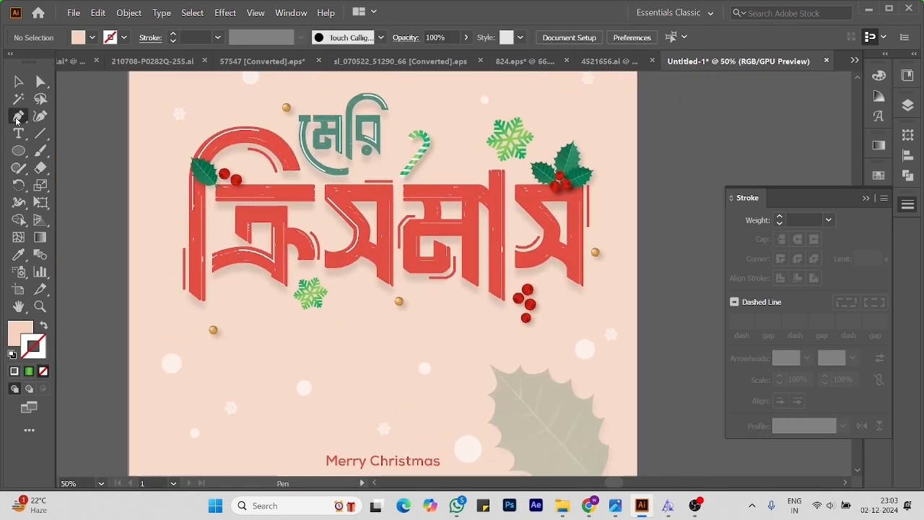
pyautogui.keyDown('ctrl'); pyautogui.click(400, 231); pyautogui.keyUp('ctrl')
pyautogui.moveTo(400, 231); pyautogui.dragTo(380, 256)
pyautogui.click(481, 221)
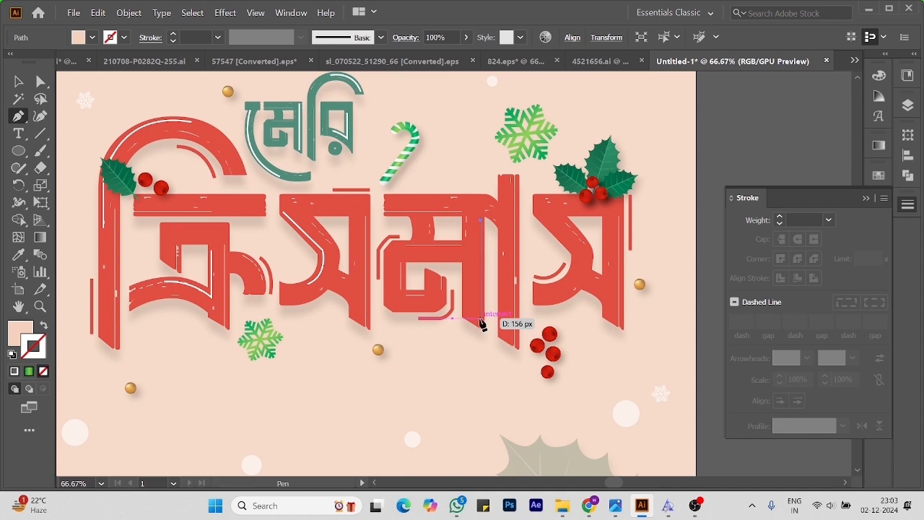
pyautogui.click(482, 324)
pyautogui.click(41, 82)
pyautogui.click(80, 261)
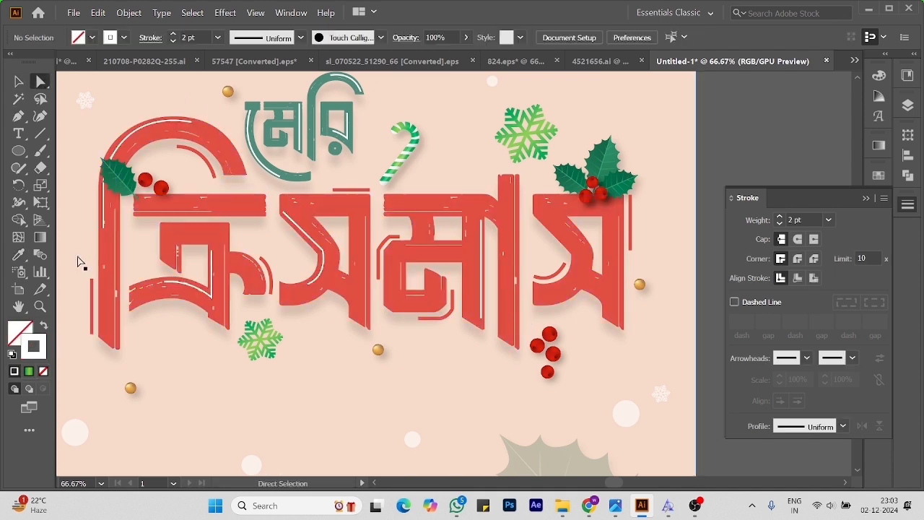
# Draw an angled white highlight down the side and along the base of the lower loop of ম in ক্রিসমাস.
pyautogui.click(20, 119)
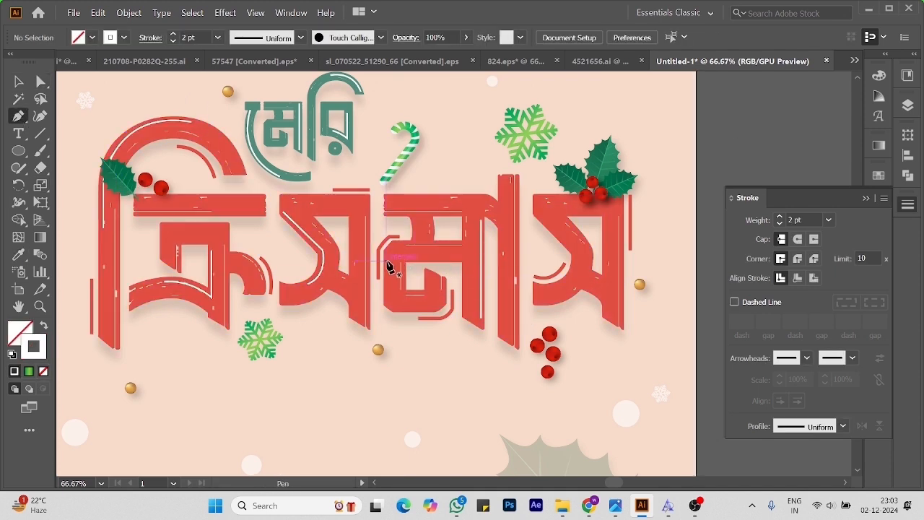
pyautogui.click(389, 263)
pyautogui.click(389, 300)
pyautogui.click(395, 309)
pyautogui.click(425, 307)
pyautogui.click(18, 82)
pyautogui.click(751, 149)
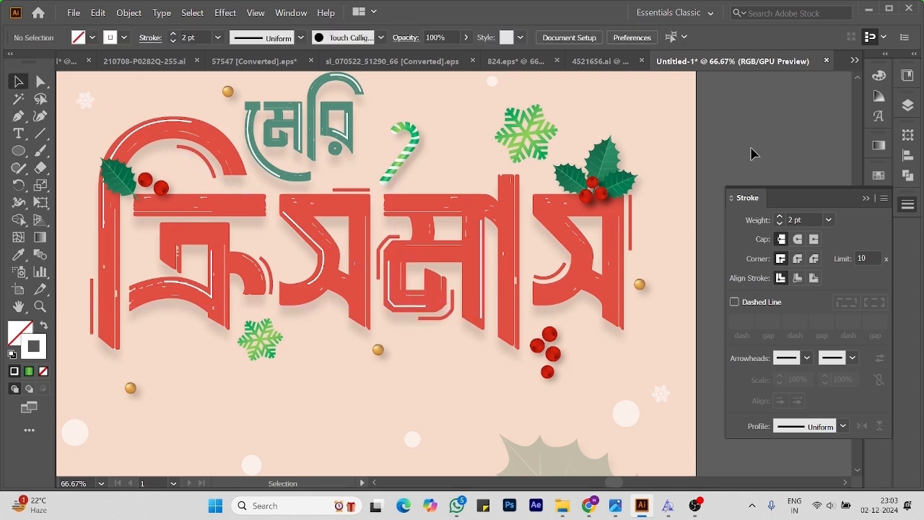
# Draw an L-shaped white highlight along the headline and down the stem of the last স in ক্রিসমাস.
pyautogui.click(579, 211)
pyautogui.click(607, 212)
pyautogui.click(605, 284)
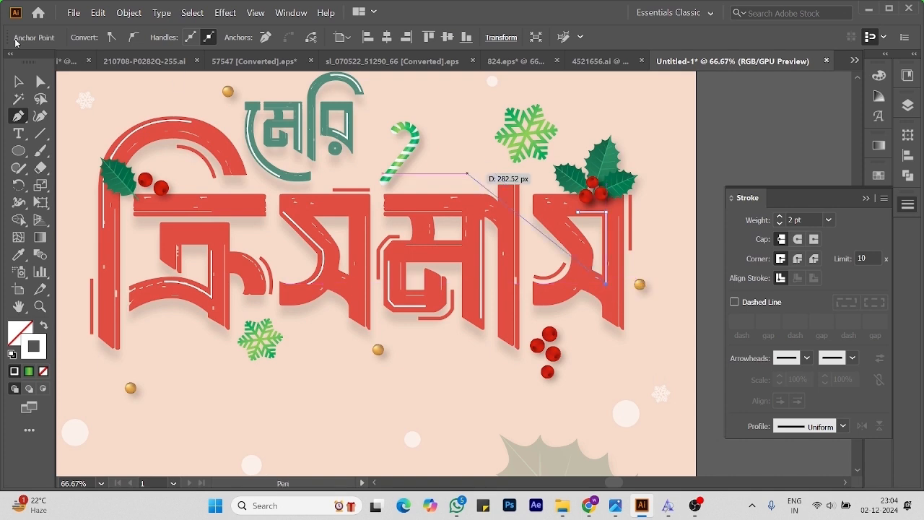
pyautogui.click(18, 82)
pyautogui.click(739, 111)
# Move the single holly leaf from the ক্রি arch down onto the lower part of its vertical stem.
pyautogui.hotkey('ctrl', '-')
pyautogui.hotkey('ctrl', '-')
pyautogui.moveTo(722, 455); pyautogui.dragTo(549, 382)
pyautogui.moveTo(405, 297); pyautogui.dragTo(564, 370)
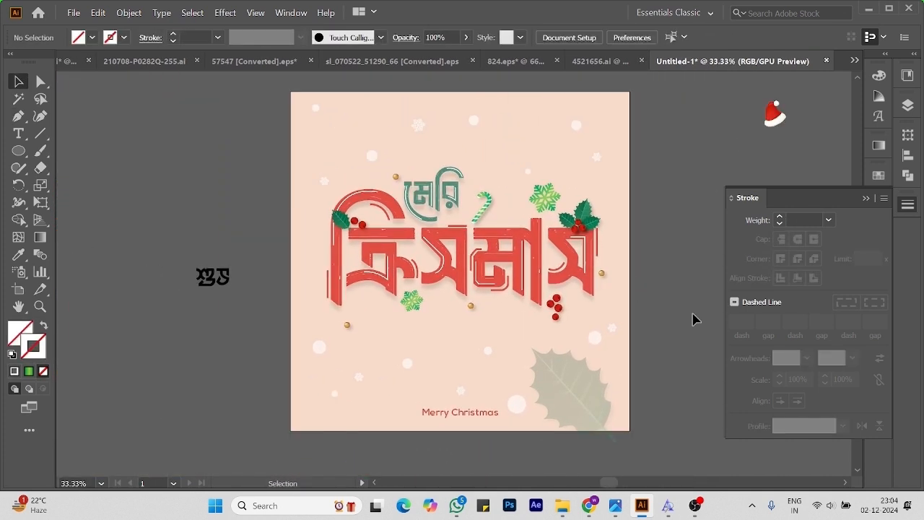
pyautogui.moveTo(341, 229); pyautogui.dragTo(346, 268)
pyautogui.click(712, 146)
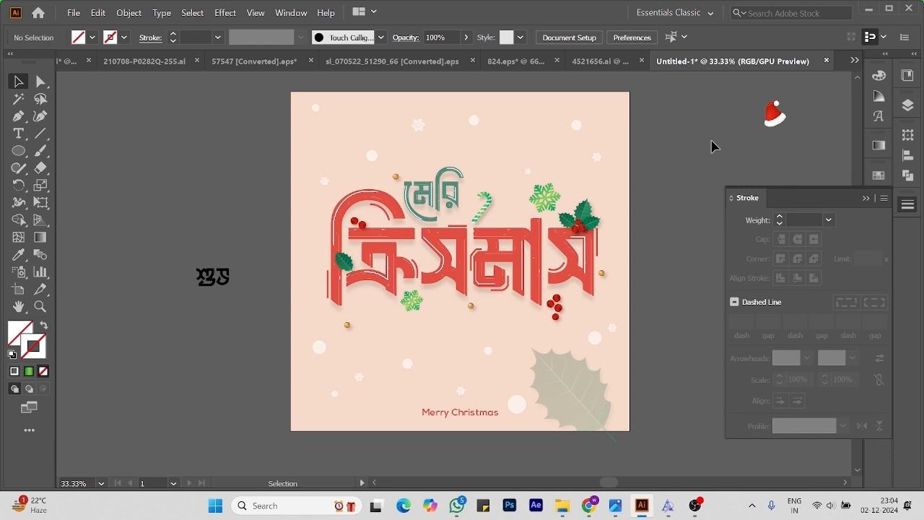